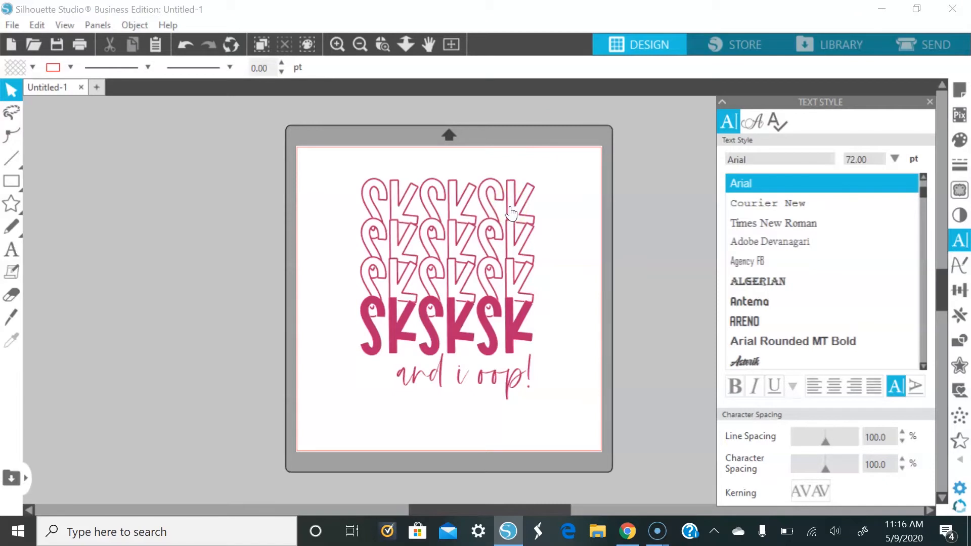
# Step: Move the finished sample design off the mat and add the text "SKSKSK" near the top of the page
pyautogui.moveTo(495, 211); pyautogui.dragTo(149, 216)
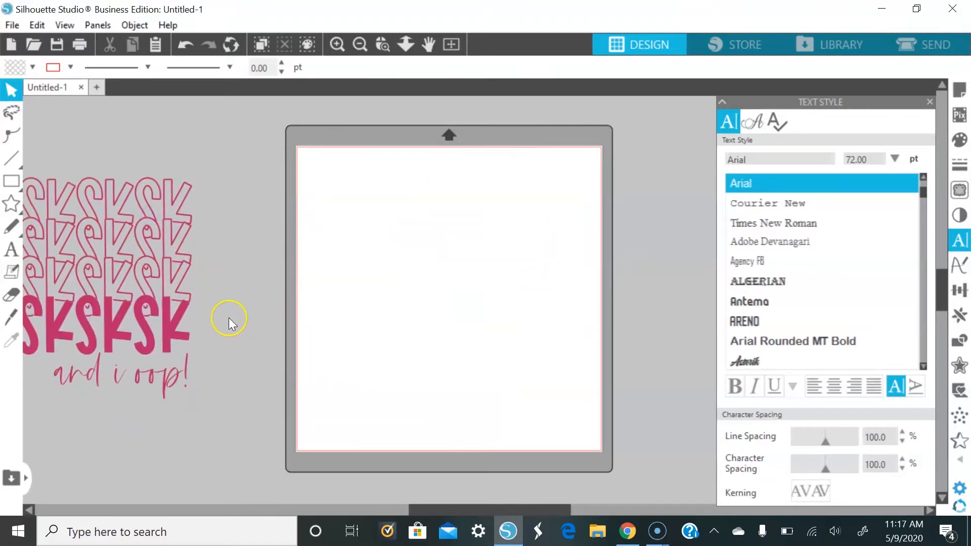
pyautogui.click(11, 250)
pyautogui.click(337, 199)
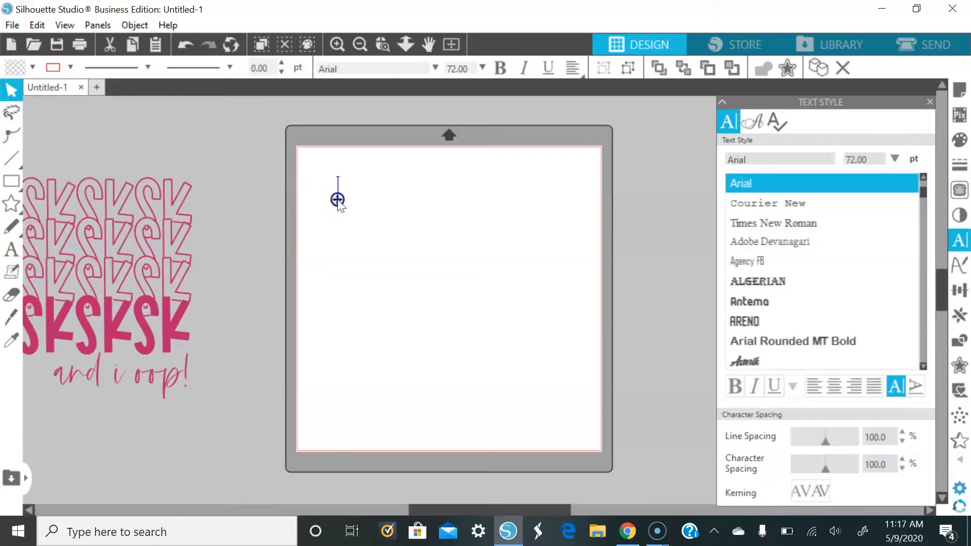
pyautogui.write('SKSKSK')
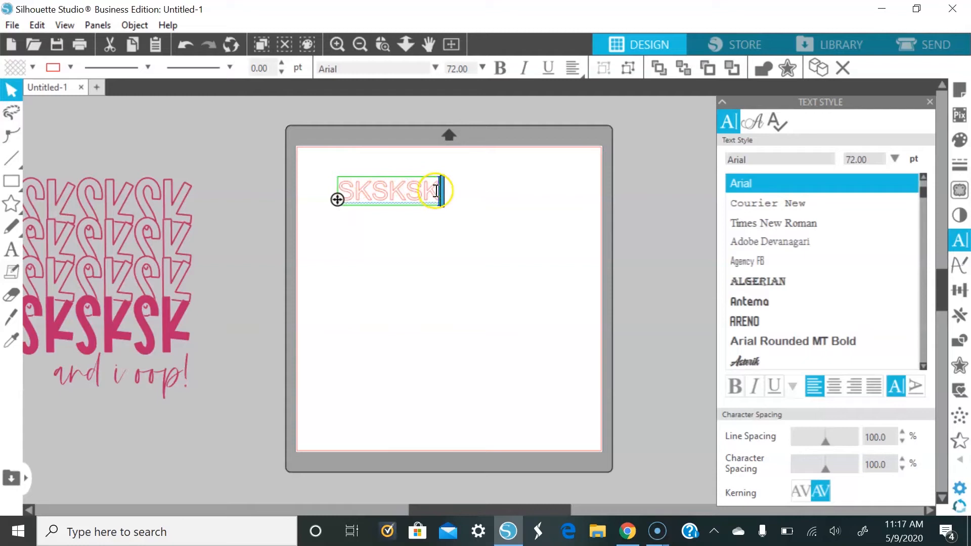
# Step: Change the font of the SKSKSK text to Sugarpie
pyautogui.moveTo(435, 191); pyautogui.dragTo(328, 203)
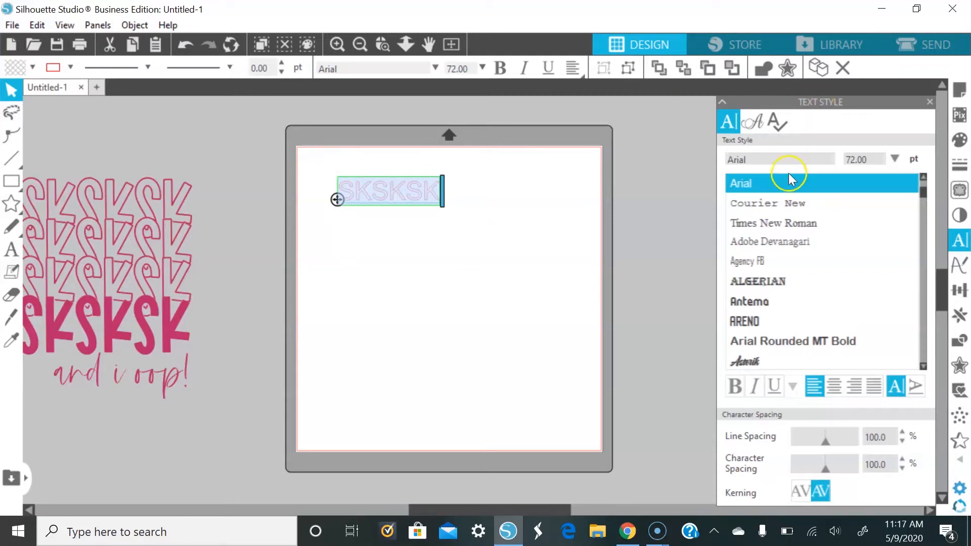
pyautogui.doubleClick(780, 159)
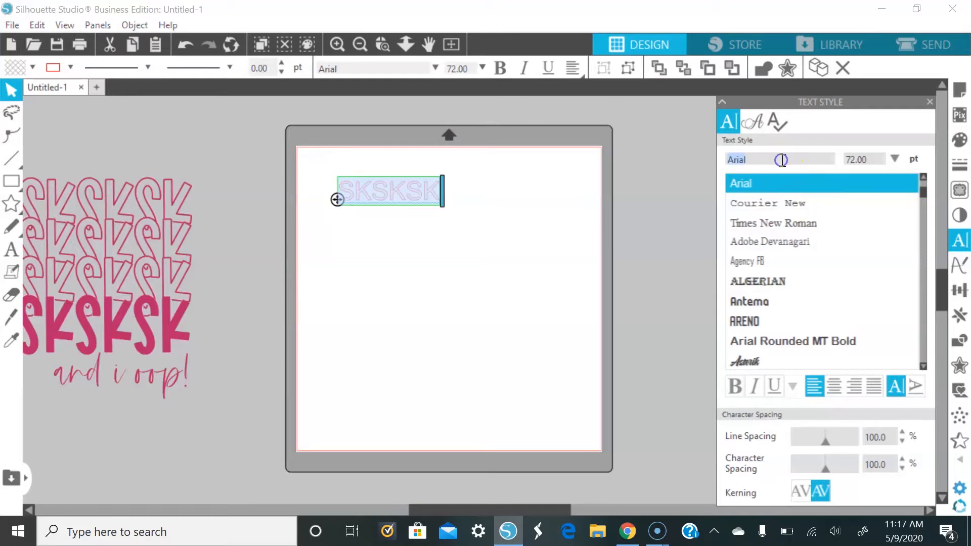
pyautogui.write('SUGARpie')
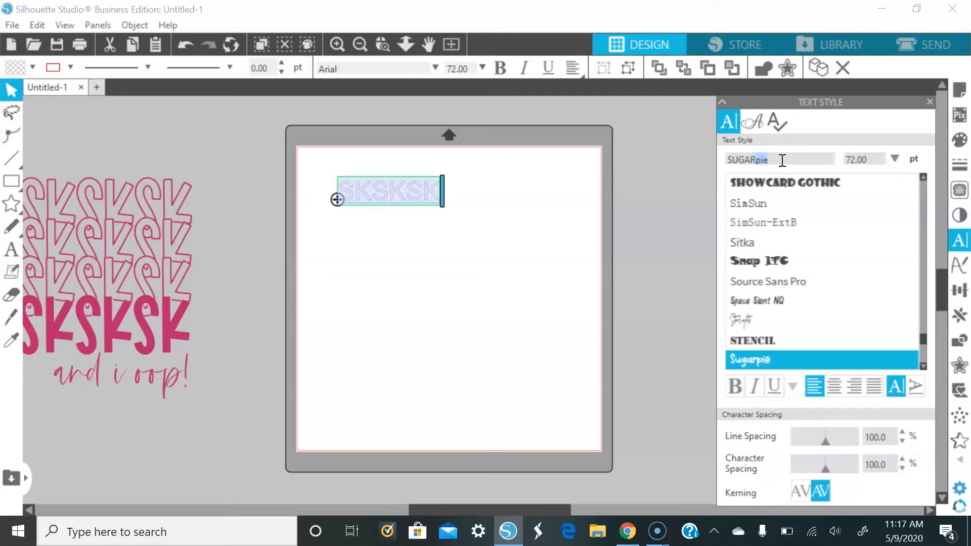
pyautogui.press('Return')
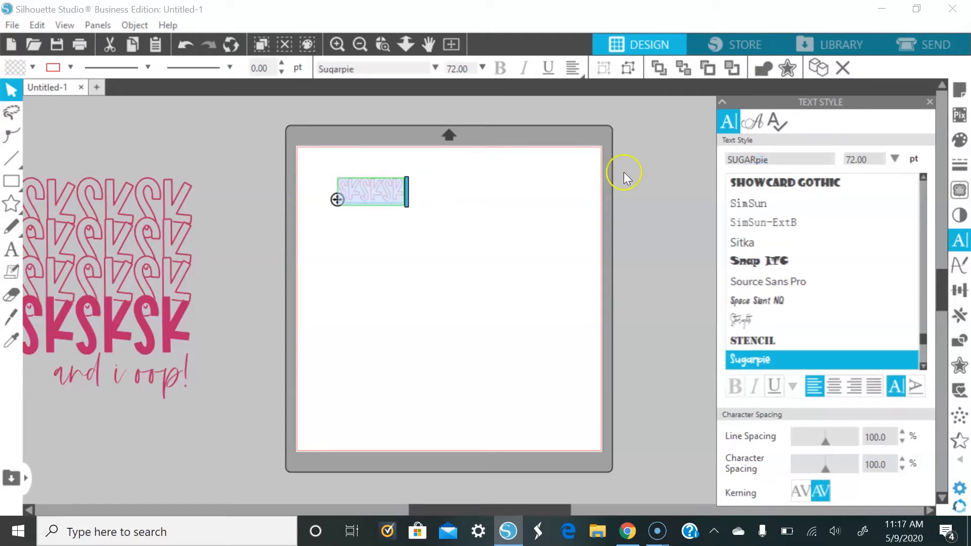
# Step: Enlarge the SKSKSK text to about 6.37 in wide and place it at the top centre of the page
pyautogui.click(495, 180)
pyautogui.moveTo(363, 191); pyautogui.dragTo(472, 258)
pyautogui.moveTo(439, 205); pyautogui.dragTo(486, 193)
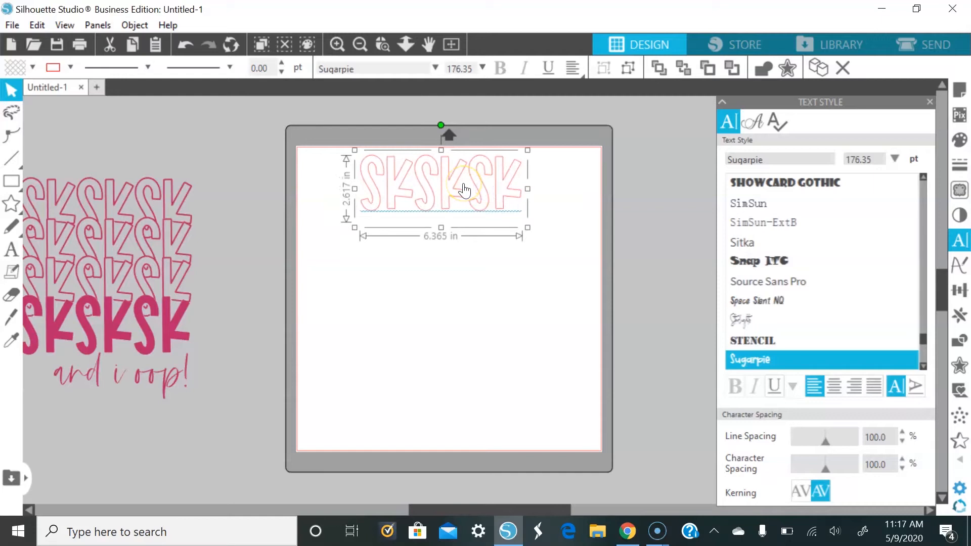
# Step: Give the SKSKSK text a dark pink outline with a line thickness of 4 pt
pyautogui.click(68, 70)
pyautogui.click(54, 86)
pyautogui.write('4')
pyautogui.press('Return')
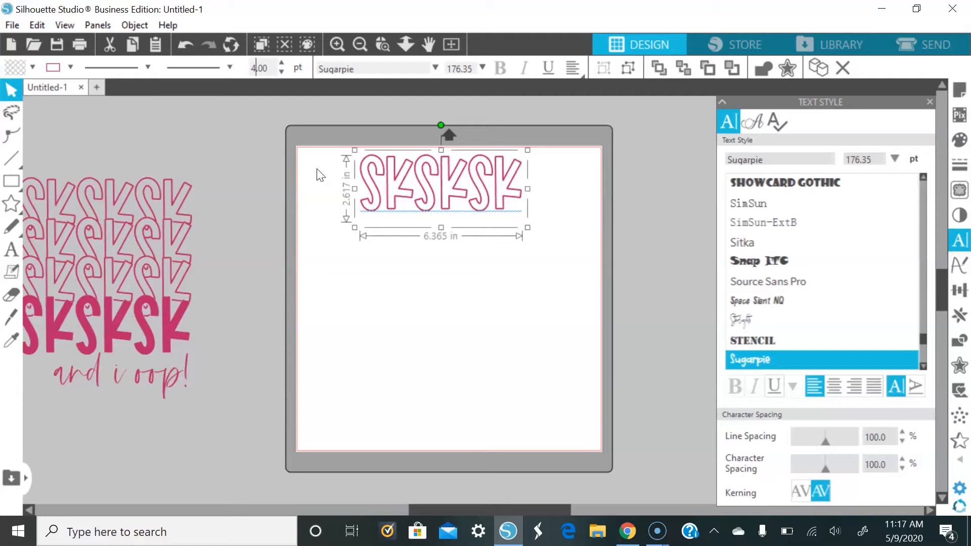
pyautogui.press('i')
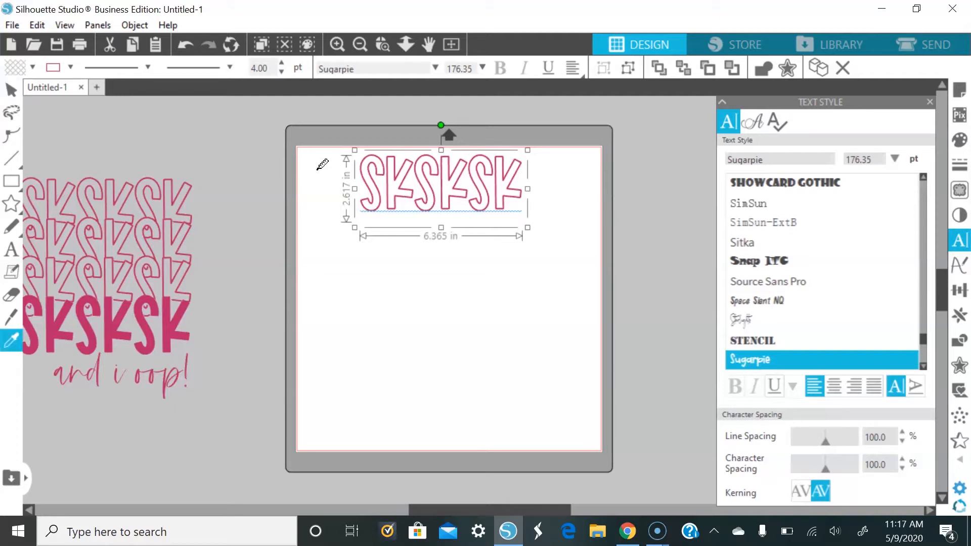
pyautogui.press('Escape')
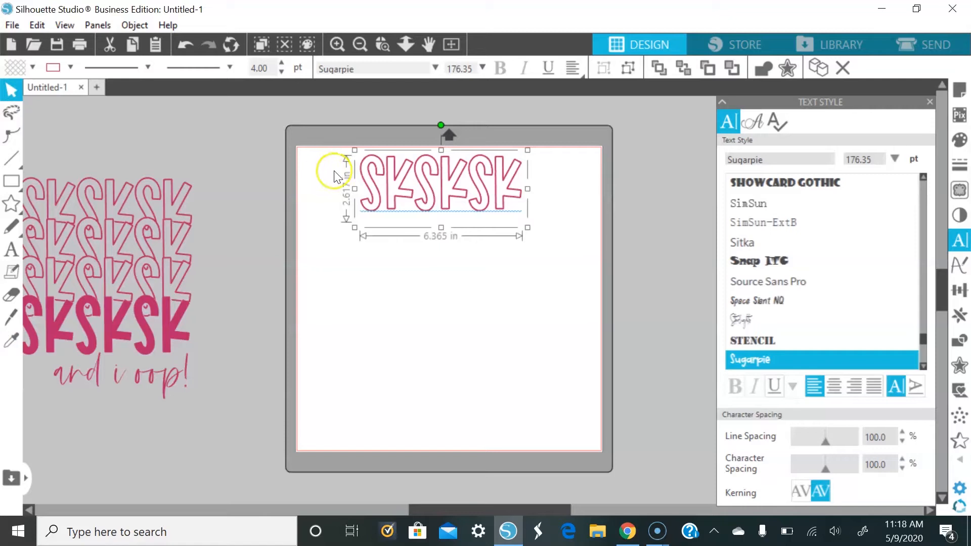
pyautogui.press('i')
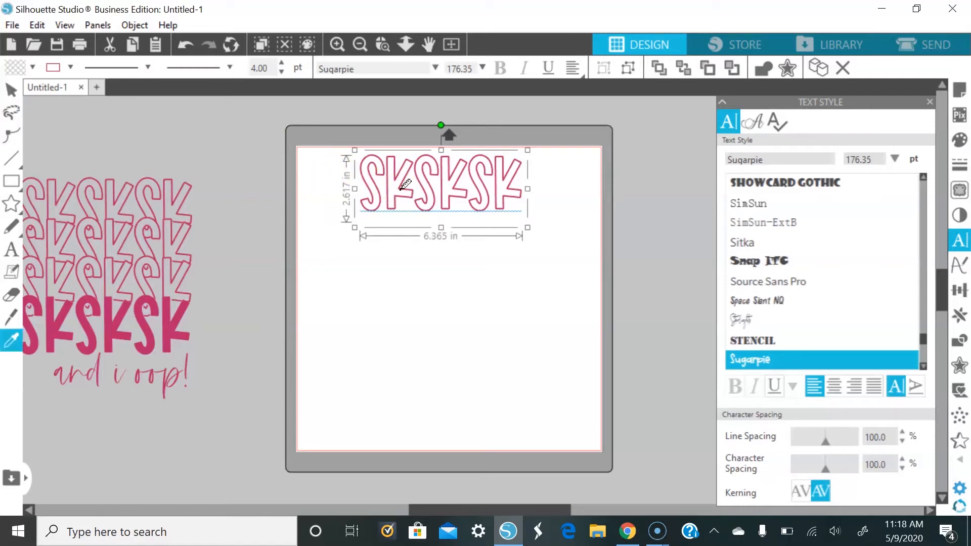
# Step: Duplicate the SKSKSK text and place the copy directly below the original, overlapping its lower half
pyautogui.hotkey('ctrl', 'd')
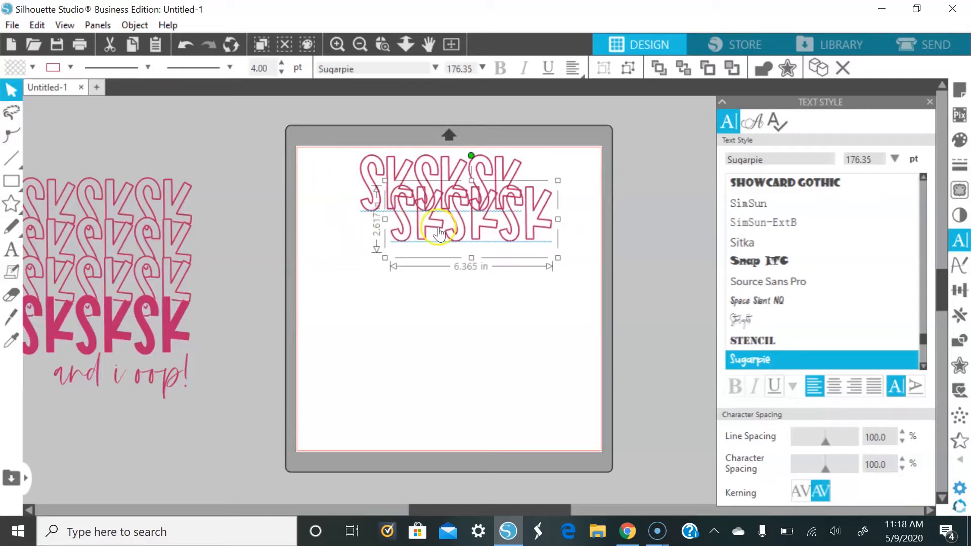
pyautogui.moveTo(438, 223); pyautogui.dragTo(407, 219)
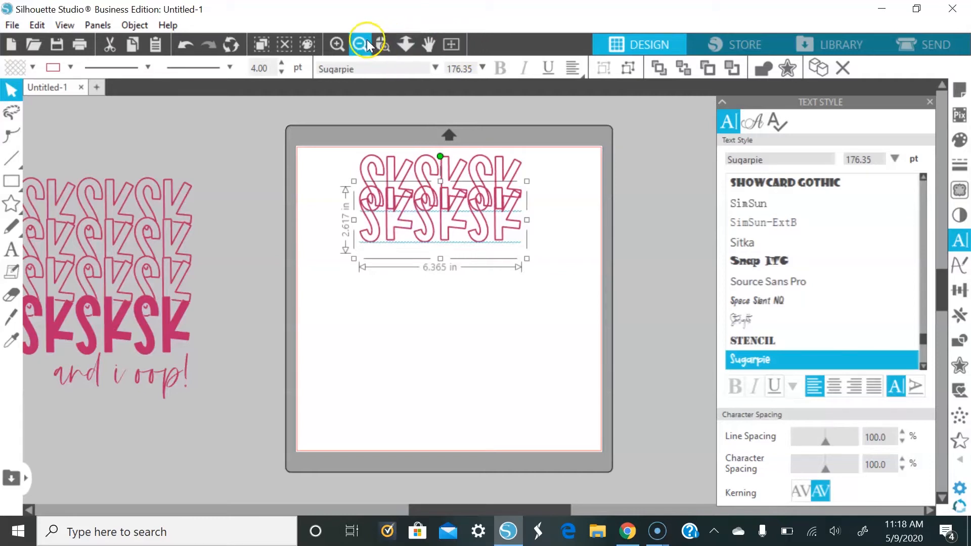
# Step: Nudge the lower SKSKSK copy down in small increments to fine-tune its overlap with the upper word
pyautogui.click(341, 43)
pyautogui.click(340, 44)
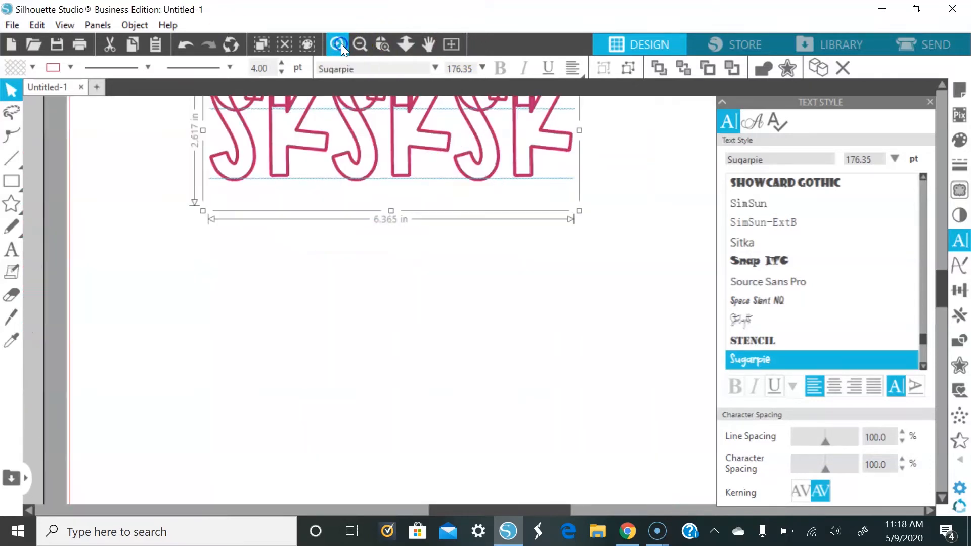
pyautogui.scroll(4, 494, 198)
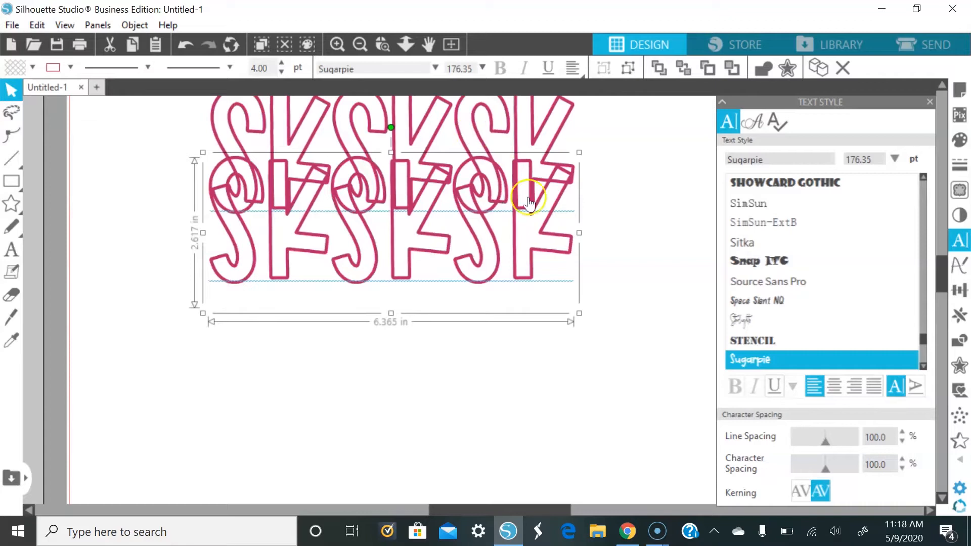
pyautogui.click(499, 245)
pyautogui.press('Down')
pyautogui.press('Down')
pyautogui.press('Down')
pyautogui.press('Down')
pyautogui.press('Down')
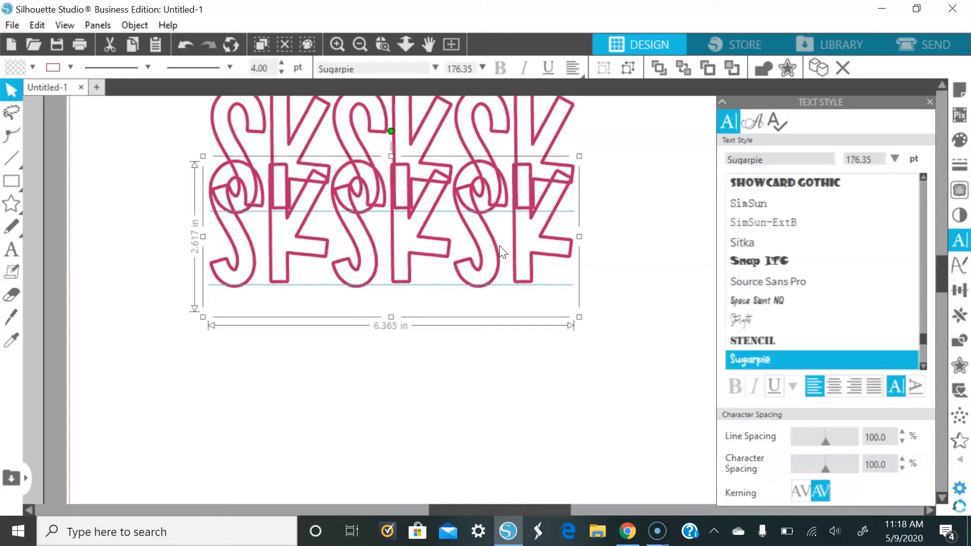
pyautogui.press('Down')
pyautogui.press('Down')
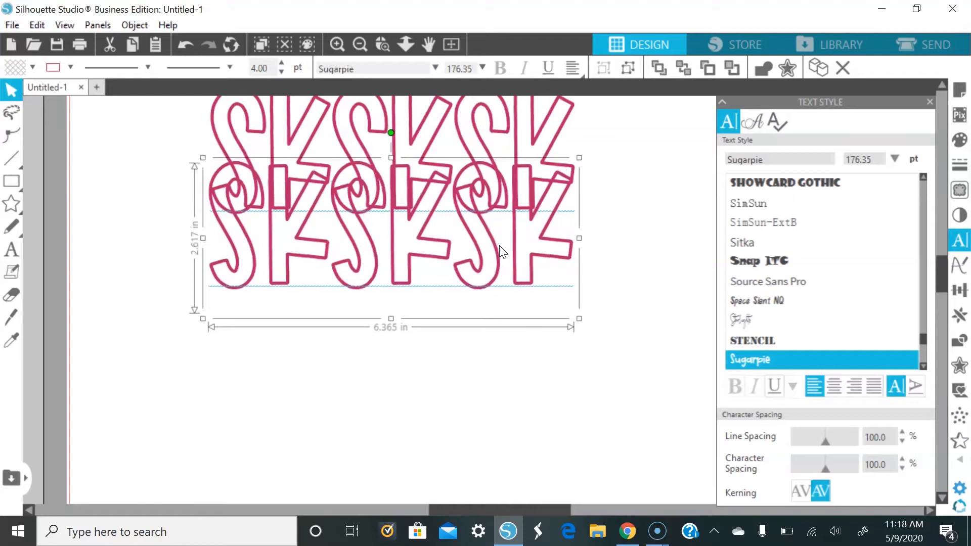
pyautogui.press('Down')
pyautogui.press('Down')
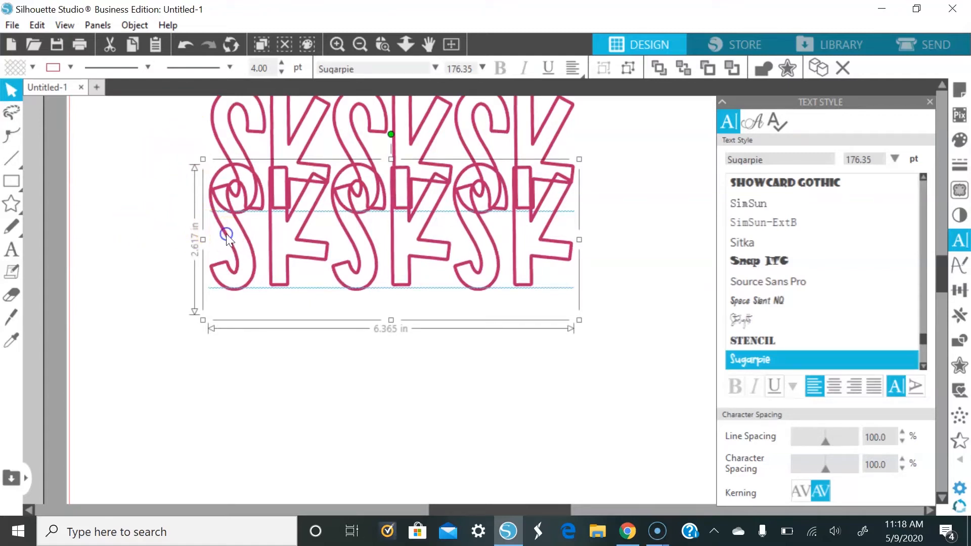
# Step: Fill the lower SKSKSK copy with the same dark pink as its outline
pyautogui.click(36, 62)
pyautogui.click(13, 90)
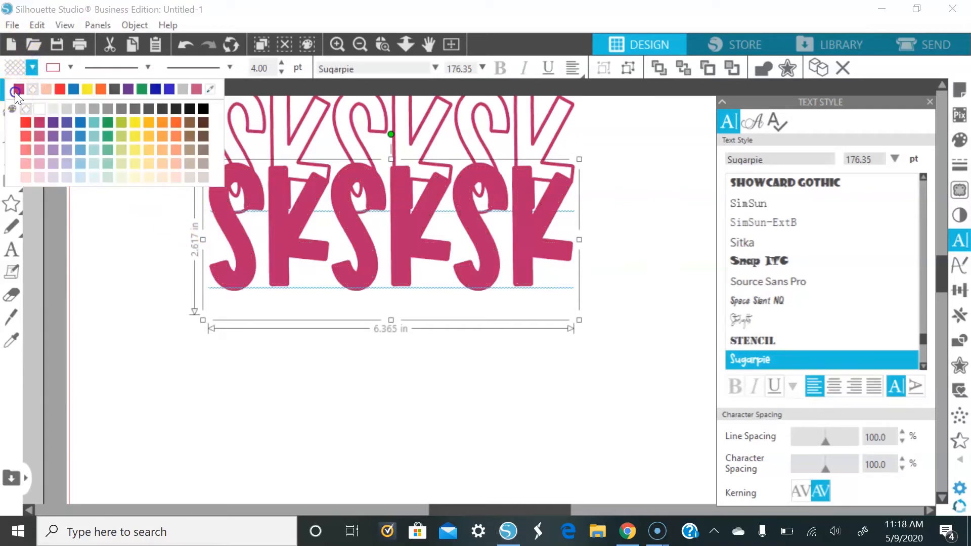
pyautogui.click(92, 230)
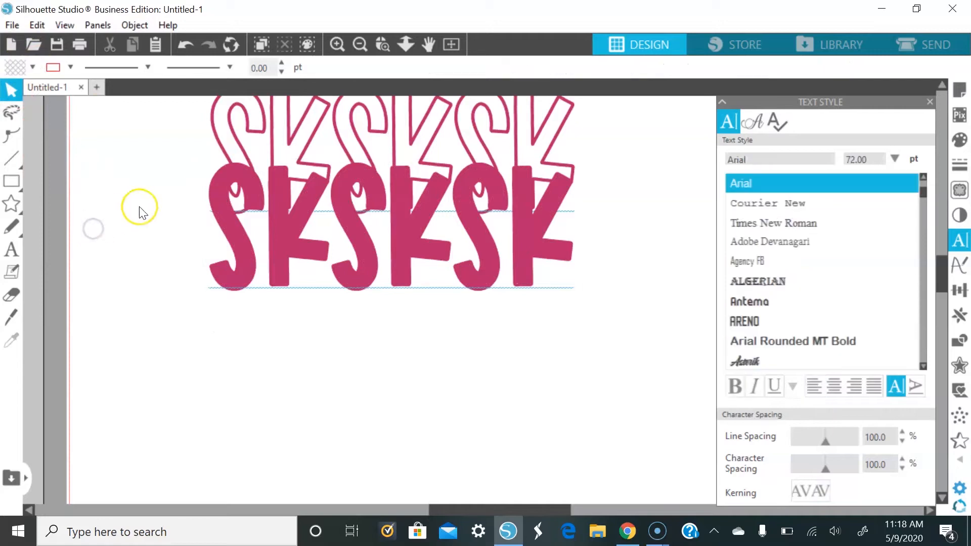
# Step: Bring the filled SKSKSK word to the front of the outlined one
pyautogui.click(225, 230)
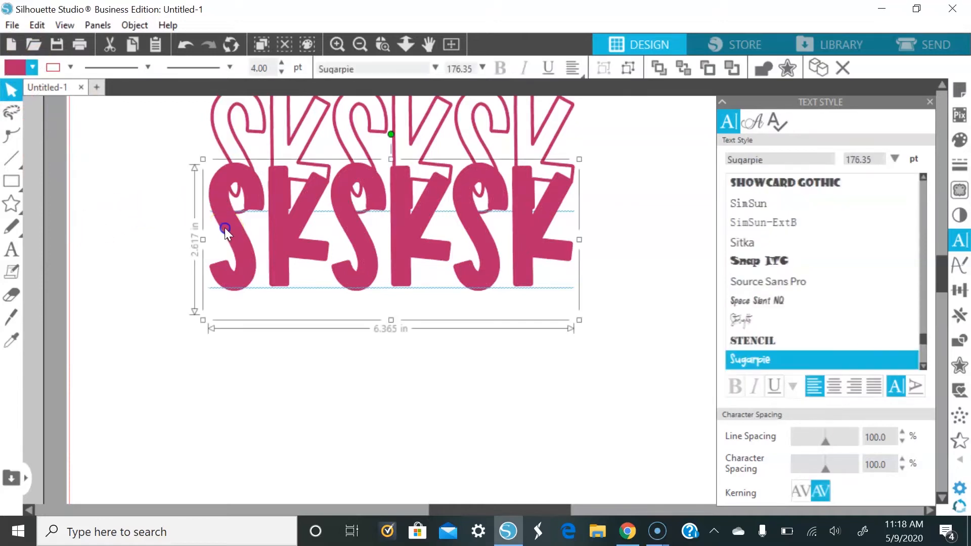
pyautogui.rightClick(224, 227)
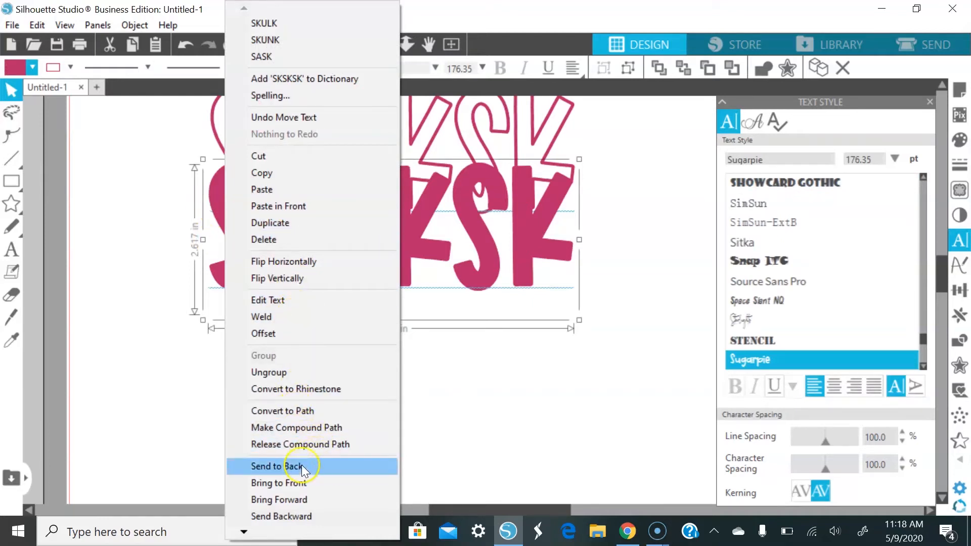
pyautogui.click(299, 482)
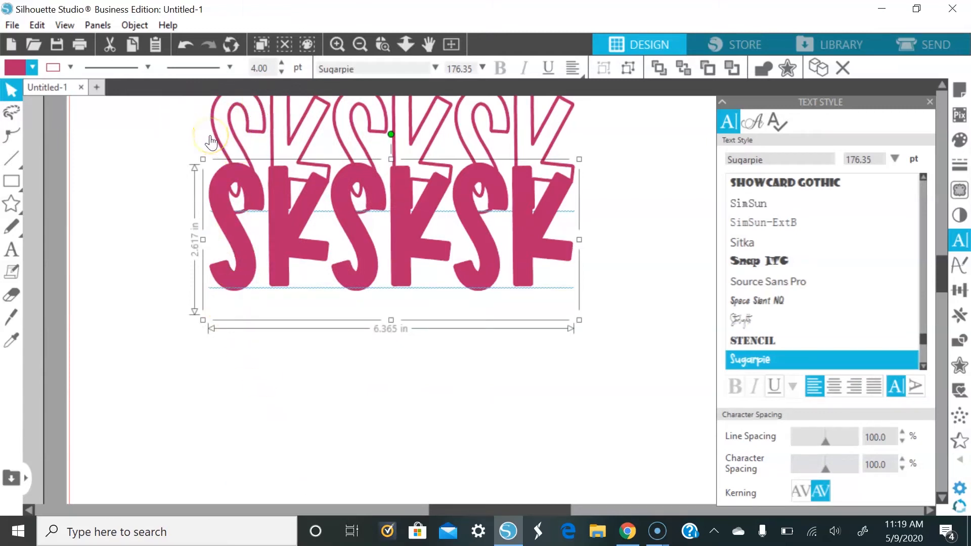
pyautogui.click(565, 342)
# Step: Select both SKSKSK words and apply Subtract All to cut the filled word out of the outlined one
pyautogui.scroll(1, 566, 343)
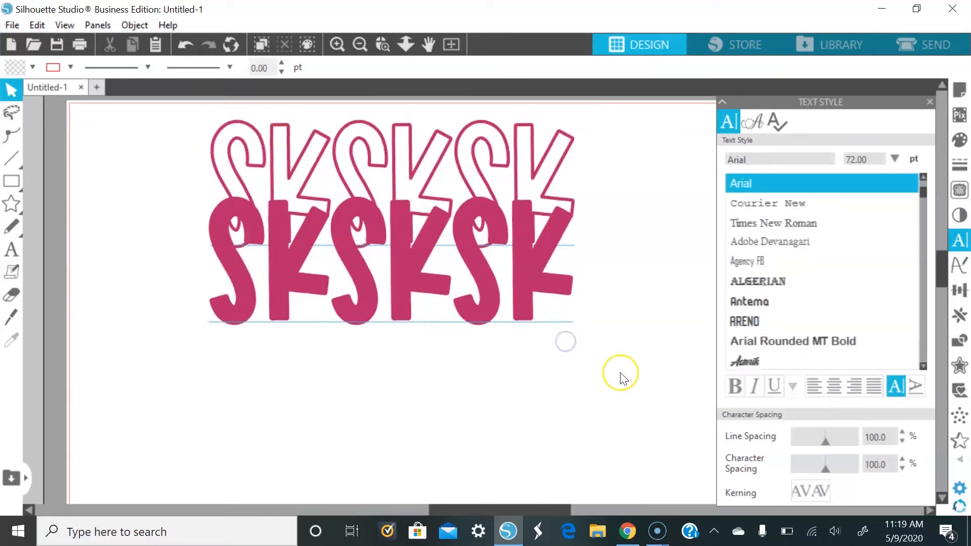
pyautogui.moveTo(623, 372); pyautogui.dragTo(176, 112)
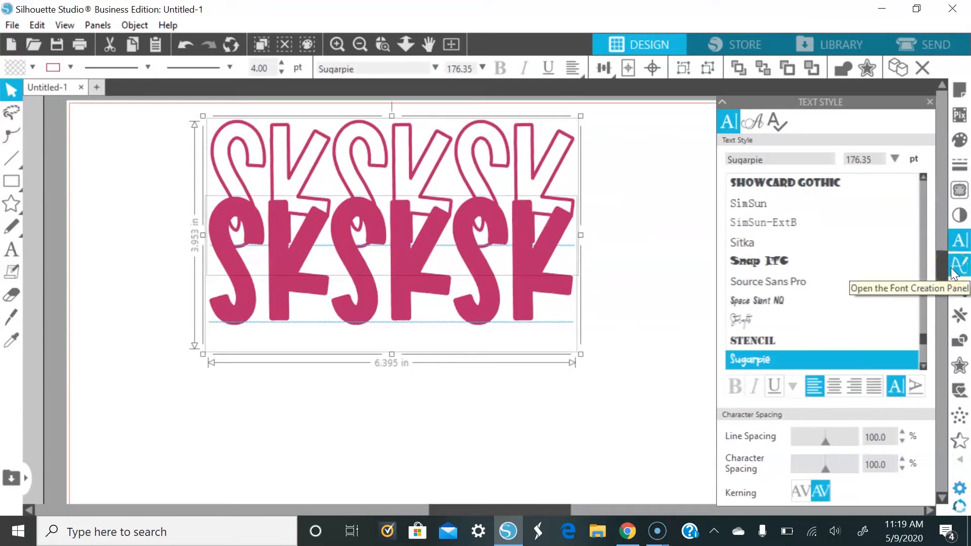
pyautogui.click(958, 350)
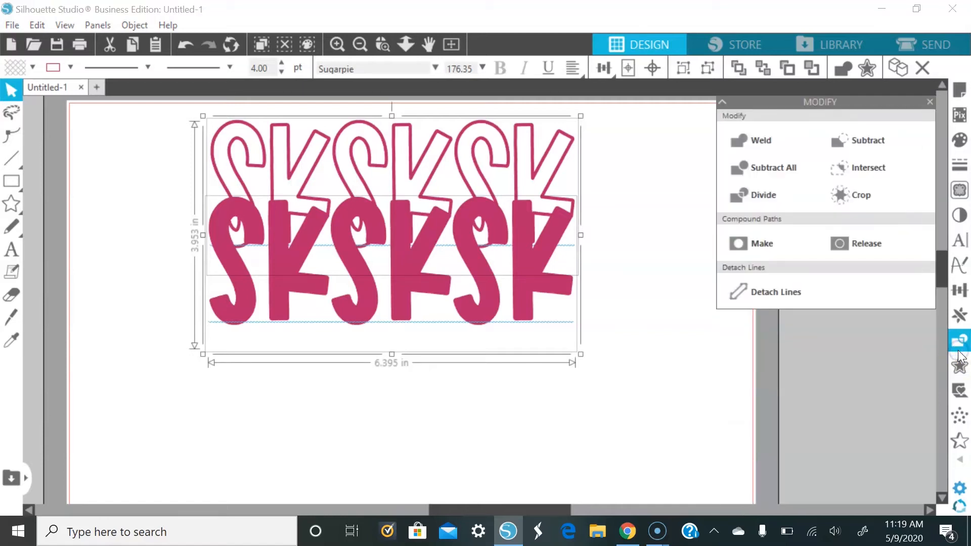
pyautogui.click(779, 167)
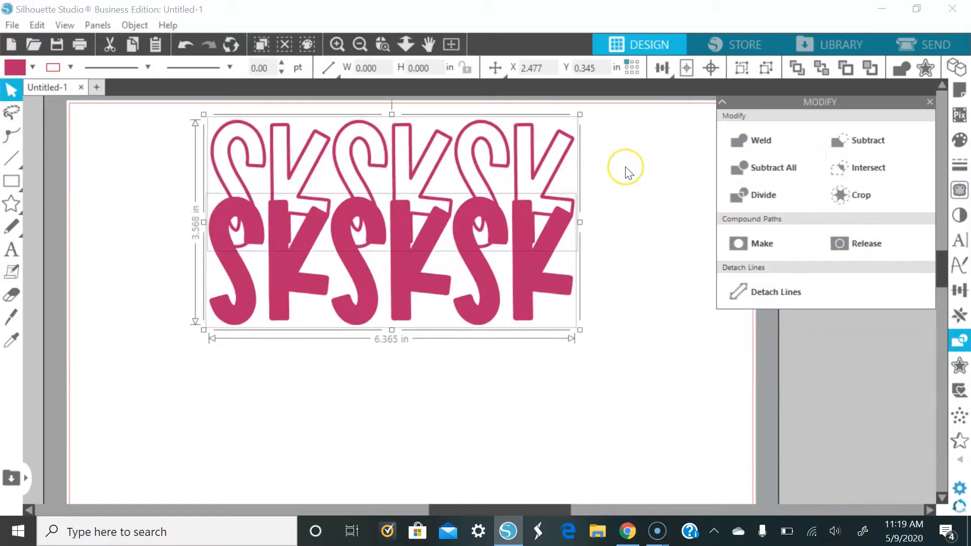
pyautogui.click(417, 109)
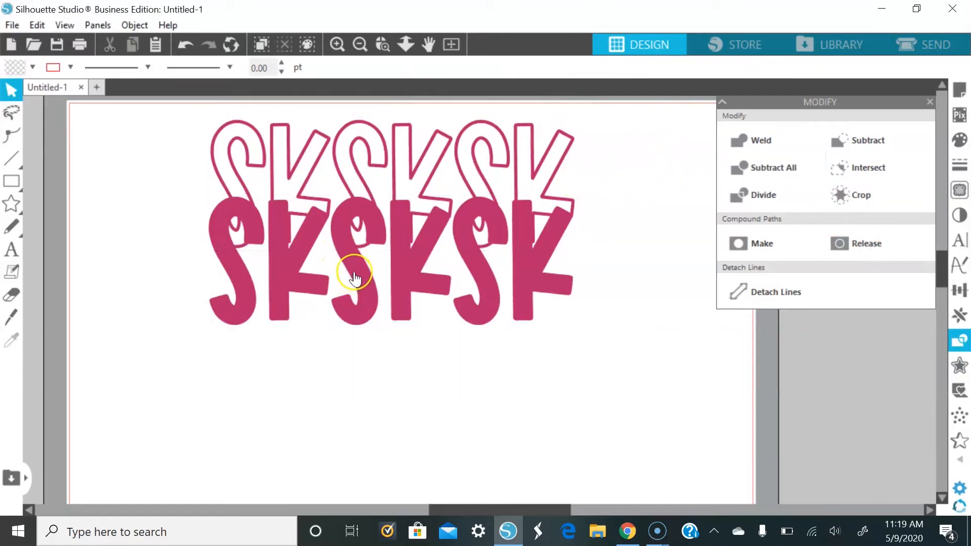
# Step: Move the filled SKSKSK word off the page, beside the outlined word
pyautogui.click(480, 259)
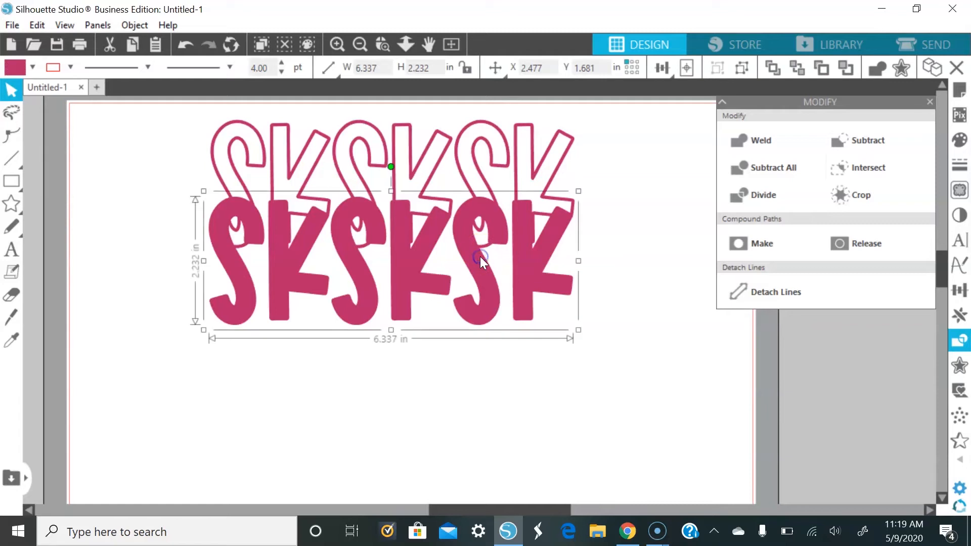
pyautogui.moveTo(475, 265); pyautogui.dragTo(38, 189)
pyautogui.scroll(1, 359, 277)
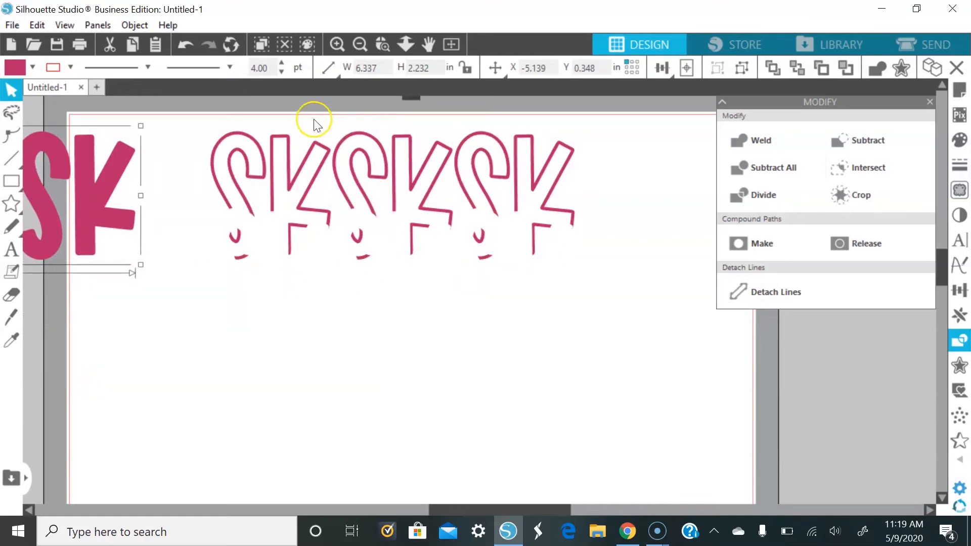
# Step: Cut through the corner of the leftover angled piece below each outlined K using the straight Knife in Outline mode
pyautogui.click(334, 44)
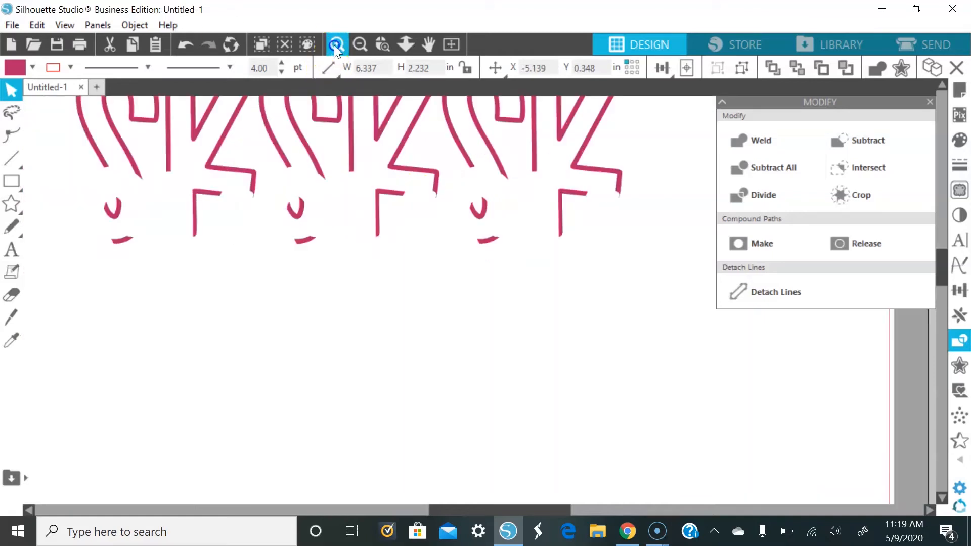
pyautogui.scroll(2, 501, 217)
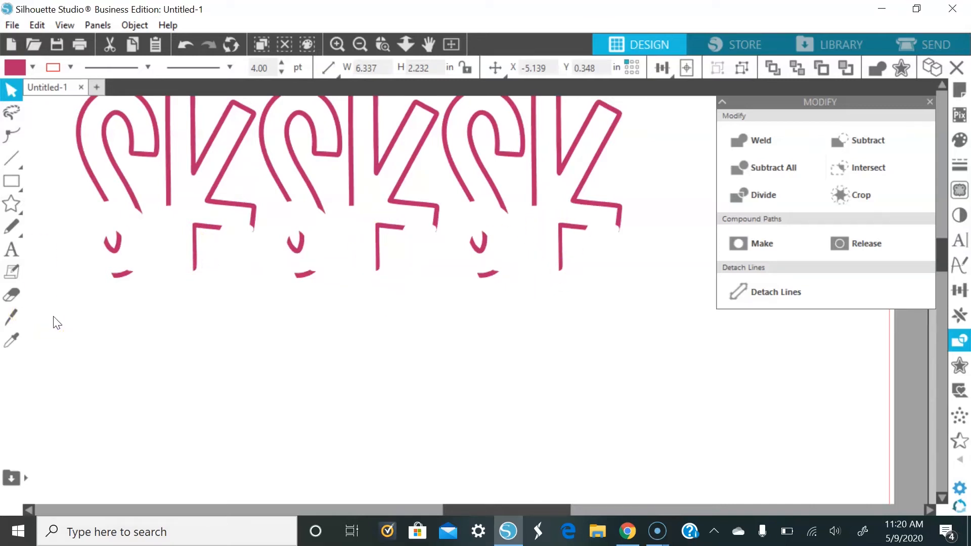
pyautogui.click(10, 317)
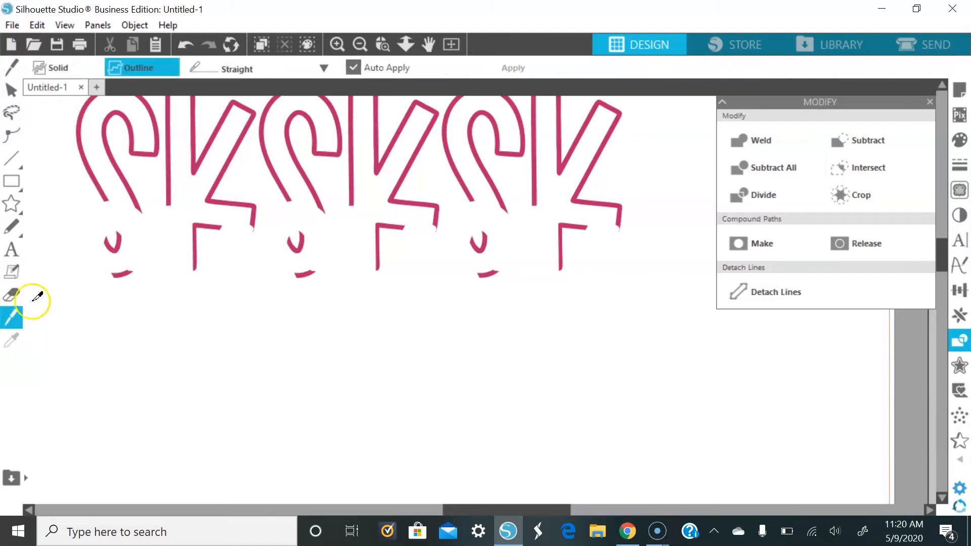
pyautogui.click(189, 220)
pyautogui.moveTo(189, 220); pyautogui.dragTo(210, 247)
pyautogui.moveTo(370, 218); pyautogui.dragTo(388, 248)
pyautogui.click(554, 221)
pyautogui.moveTo(553, 221); pyautogui.dragTo(571, 250)
pyautogui.click(12, 90)
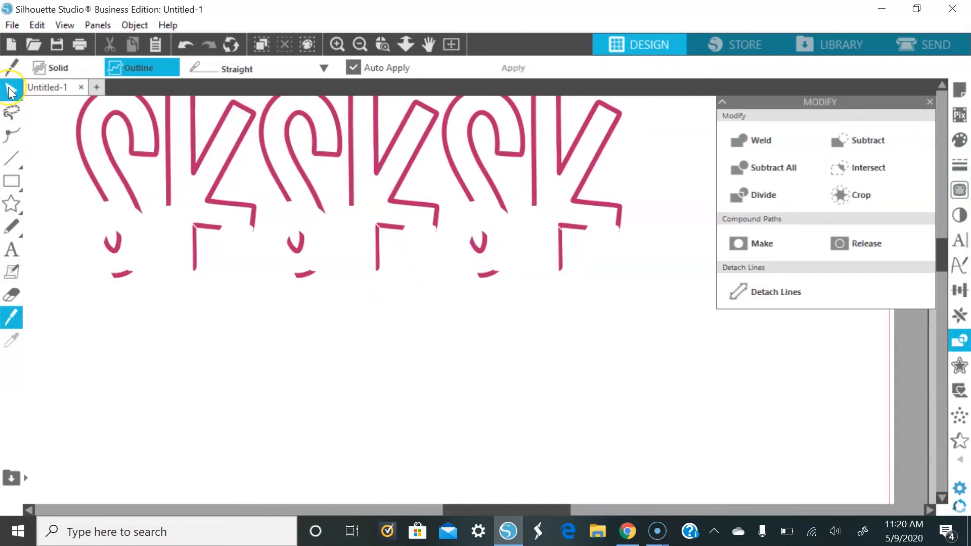
# Step: Delete the detached vertical piece below each of the three outlined Ks
pyautogui.click(192, 259)
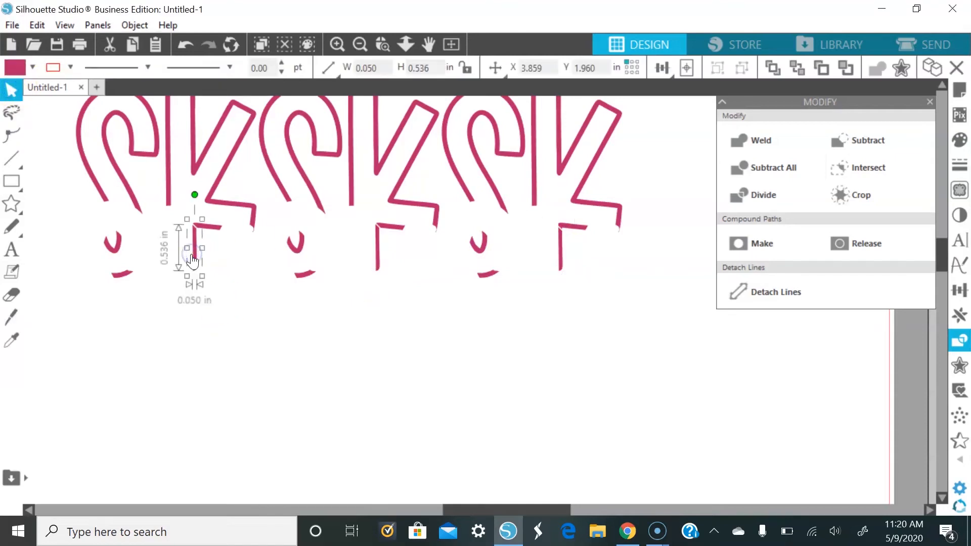
pyautogui.press('Delete')
pyautogui.click(450, 285)
pyautogui.click(378, 243)
pyautogui.press('Delete')
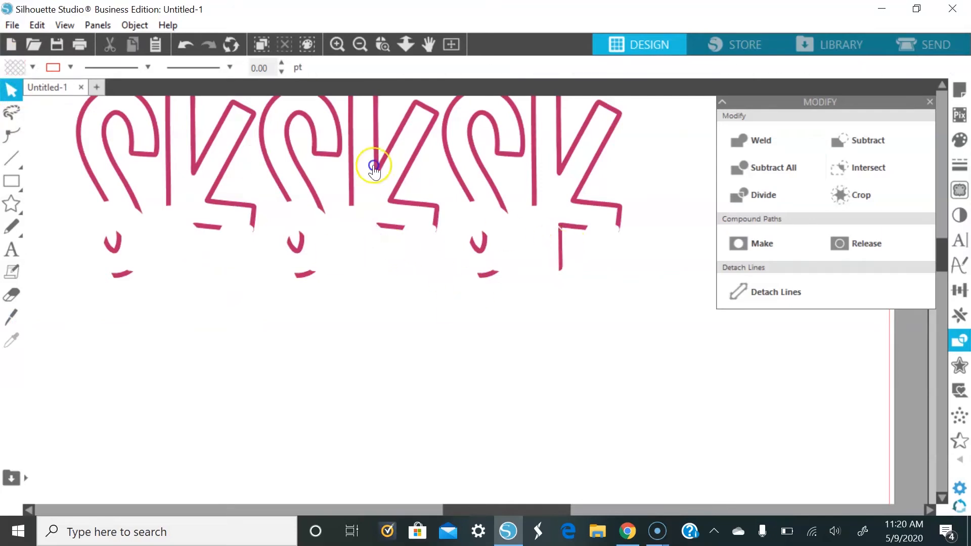
pyautogui.click(560, 247)
pyautogui.press('Delete')
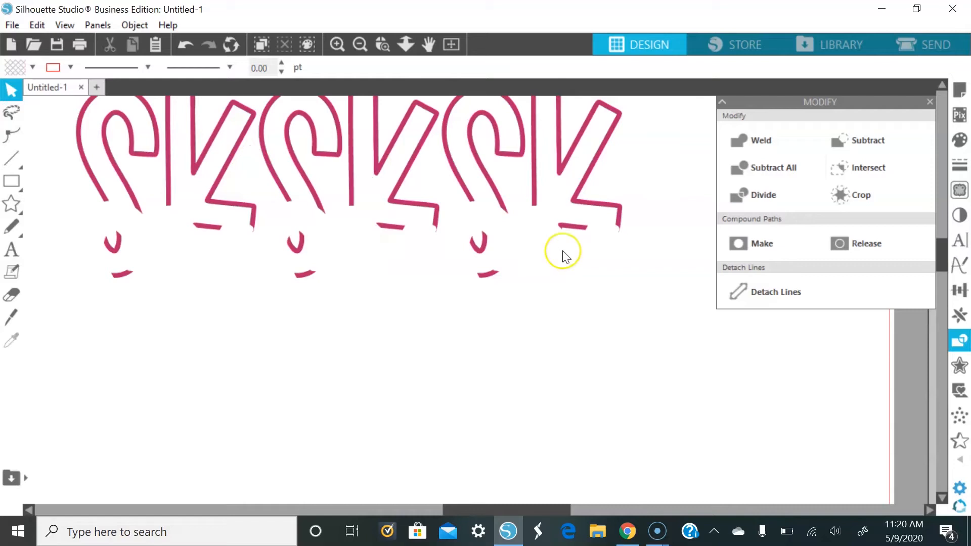
# Step: Select all the remaining outlined SKSKSK pieces and group them into one row
pyautogui.scroll(2, 566, 330)
pyautogui.scroll(5, 565, 330)
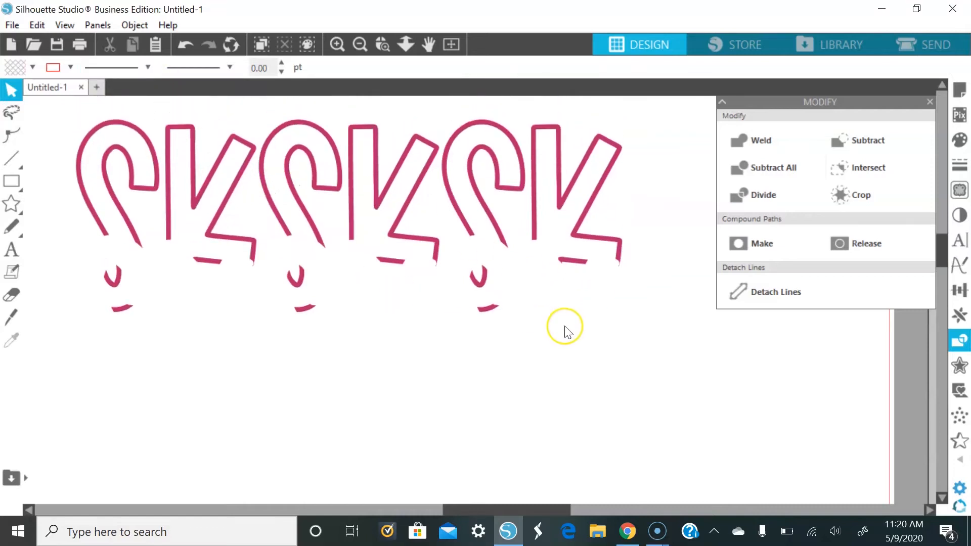
pyautogui.moveTo(659, 364); pyautogui.dragTo(50, 198)
pyautogui.moveTo(48, 156); pyautogui.dragTo(48, 145)
pyautogui.rightClick(120, 96)
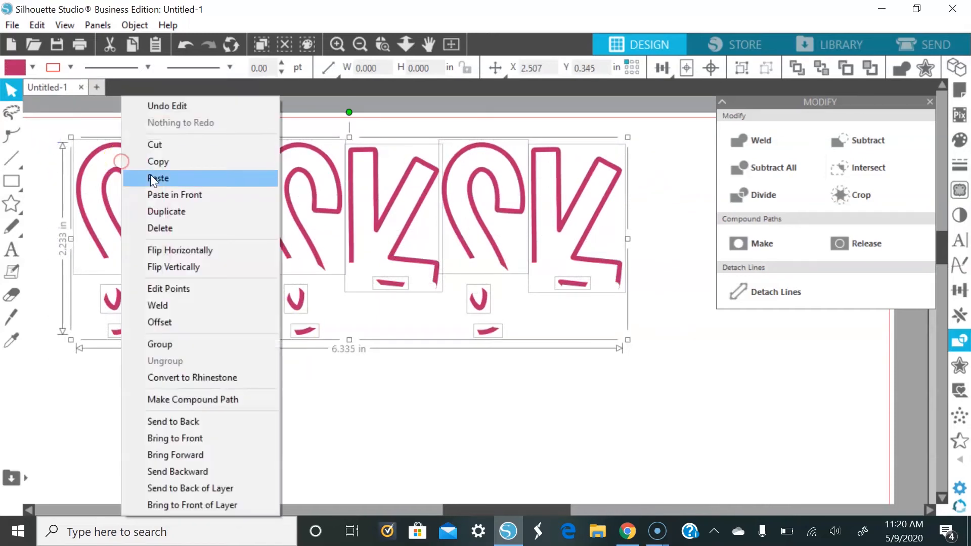
pyautogui.click(160, 343)
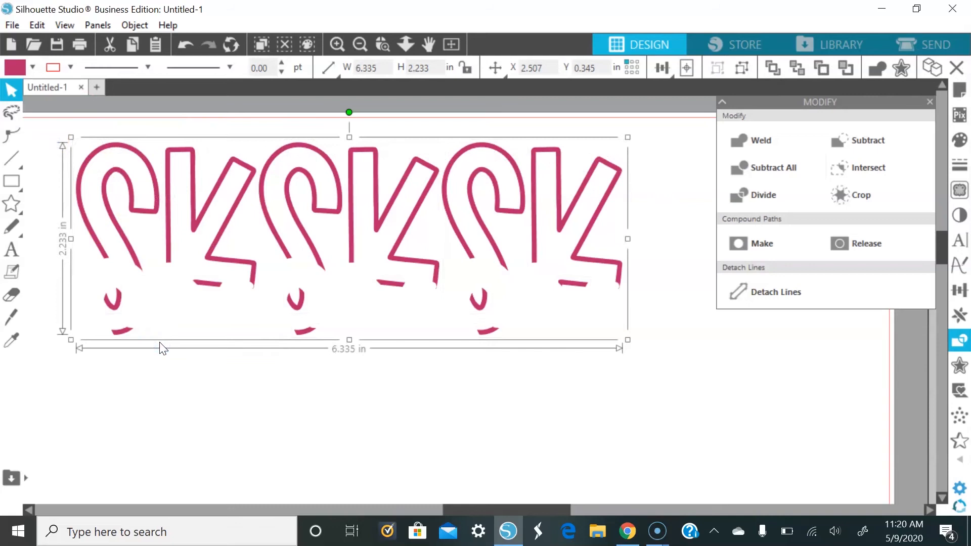
# Step: Duplicate the grouped outlined SKSKSK row twice
pyautogui.press('i')
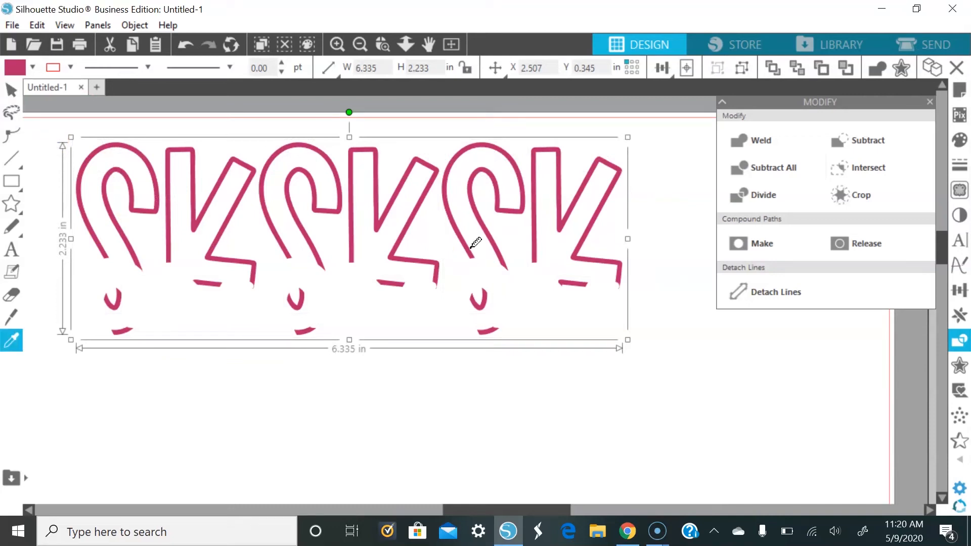
pyautogui.hotkey('ctrl', 'd')
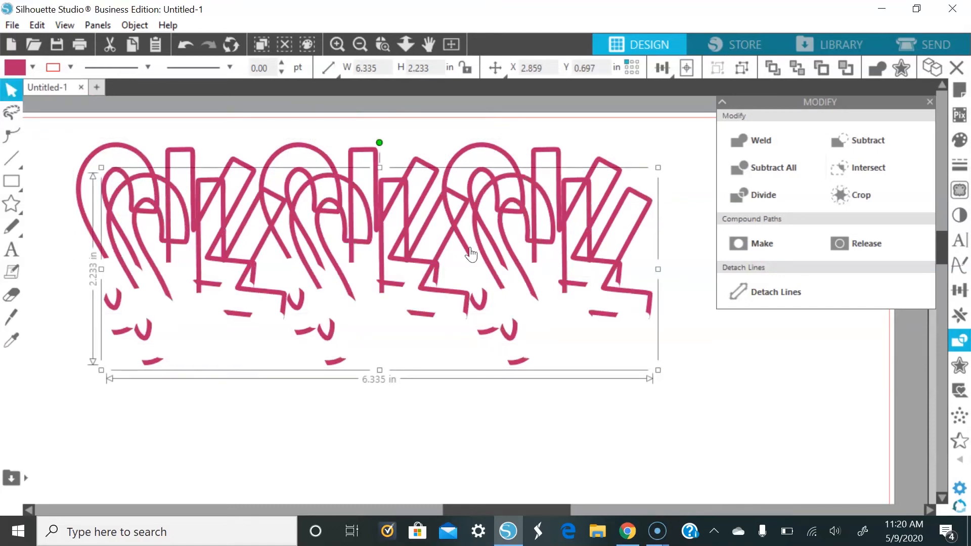
pyautogui.scroll(-1, 71, 160)
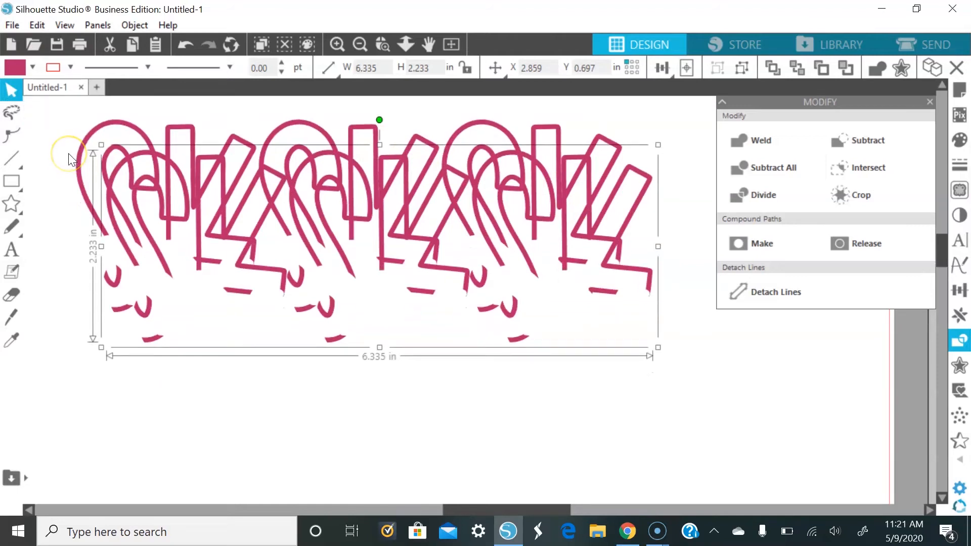
pyautogui.press('i')
pyautogui.hotkey('ctrl', 'd')
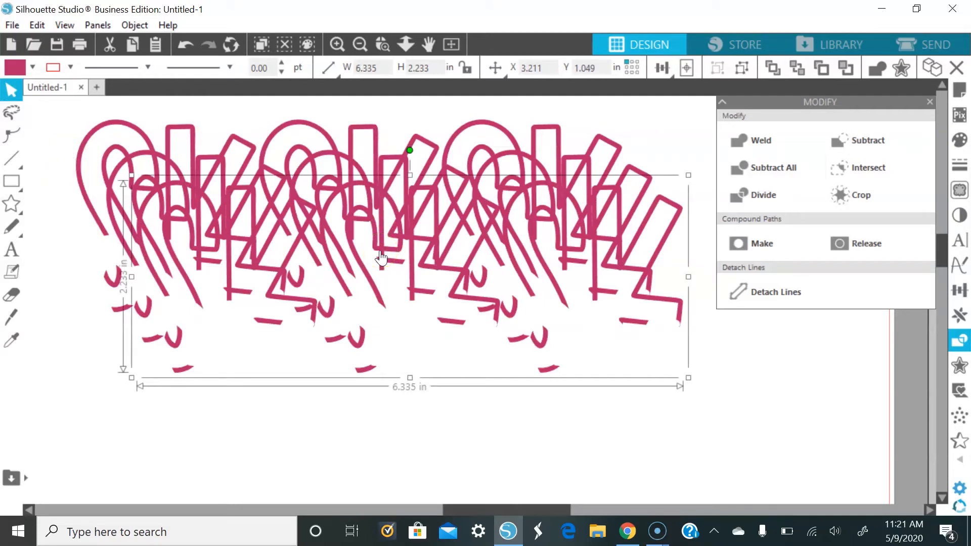
# Step: Move one outlined copy to the lower part of the page and fit the other directly beneath the first row
pyautogui.moveTo(210, 296); pyautogui.dragTo(190, 329)
pyautogui.click(338, 42)
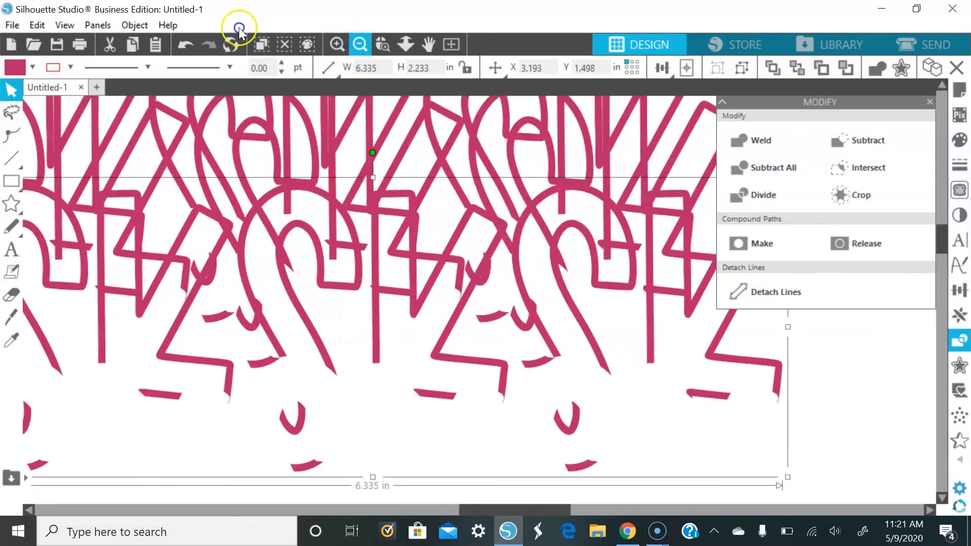
pyautogui.click(358, 43)
pyautogui.click(358, 43)
pyautogui.click(358, 43)
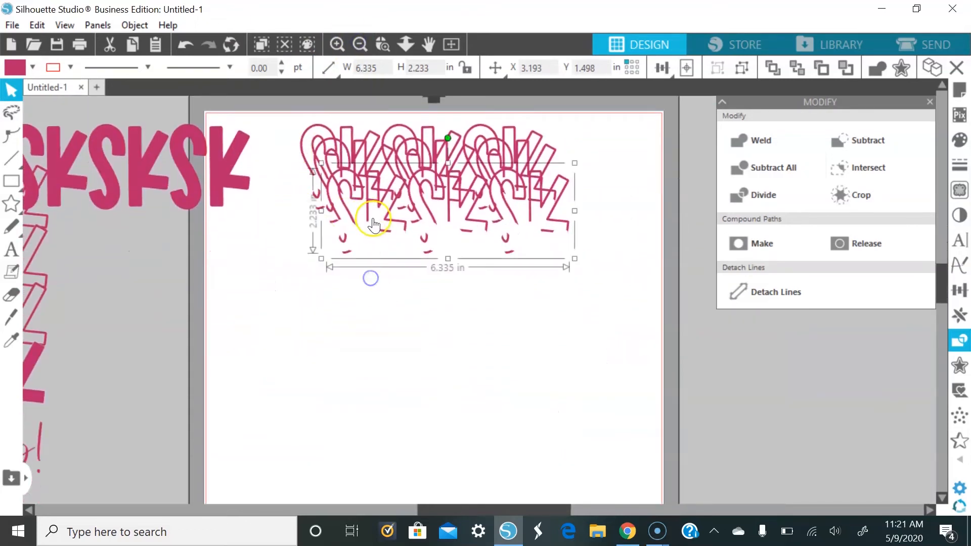
pyautogui.moveTo(371, 218); pyautogui.dragTo(372, 402)
pyautogui.moveTo(347, 174); pyautogui.dragTo(338, 216)
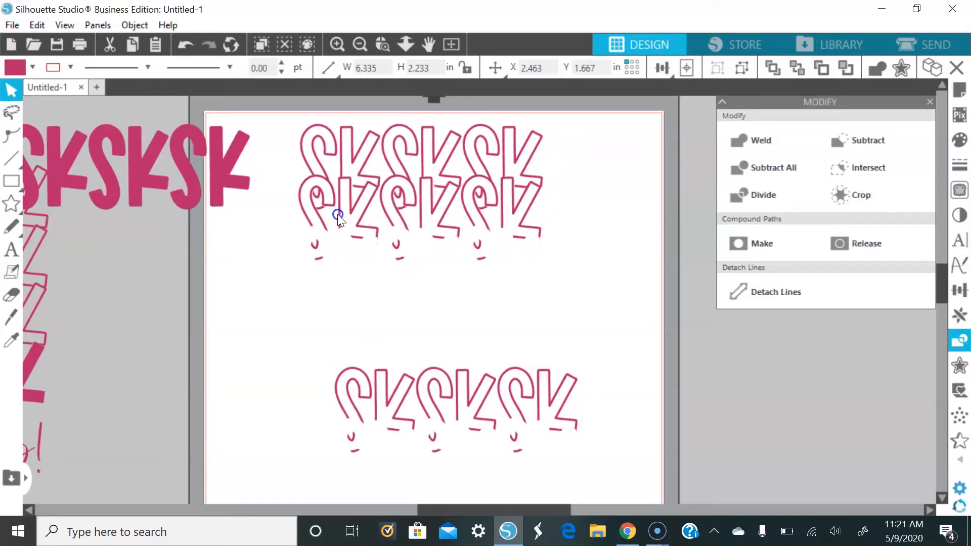
pyautogui.click(338, 215)
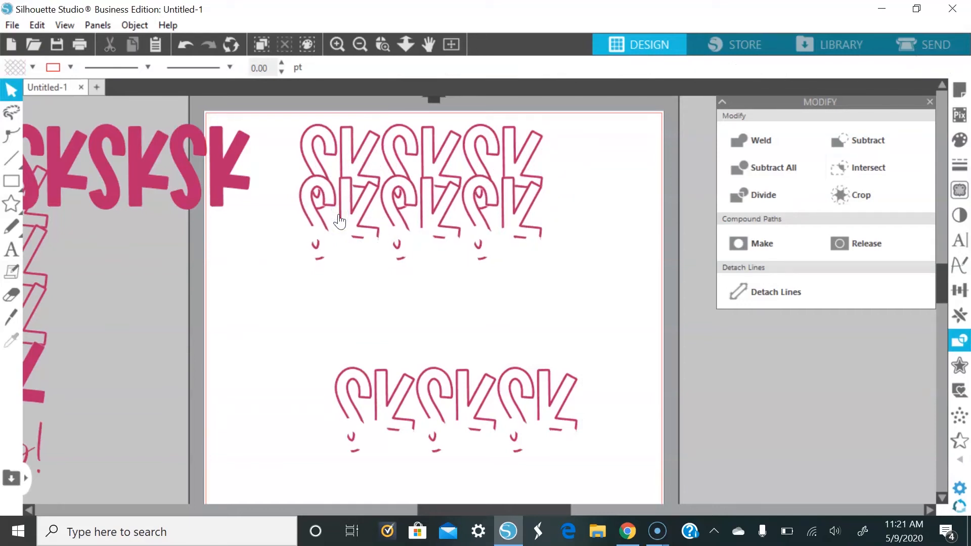
# Step: Fit the remaining outlined copy beneath the second row and place the filled SKSKSK word below it as the fourth row
pyautogui.click(338, 347)
pyautogui.moveTo(379, 401); pyautogui.dragTo(345, 264)
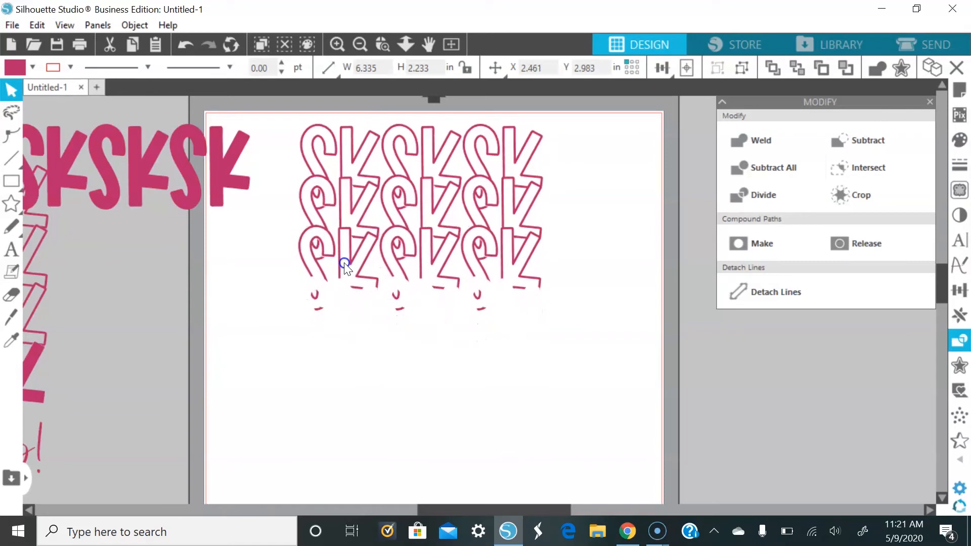
pyautogui.click(232, 167)
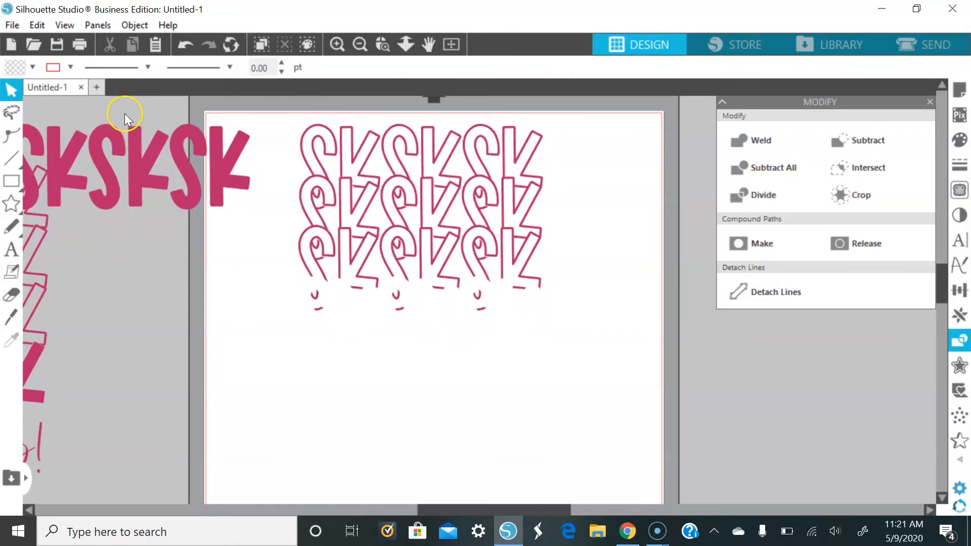
pyautogui.moveTo(98, 147); pyautogui.dragTo(386, 292)
pyautogui.press('Escape')
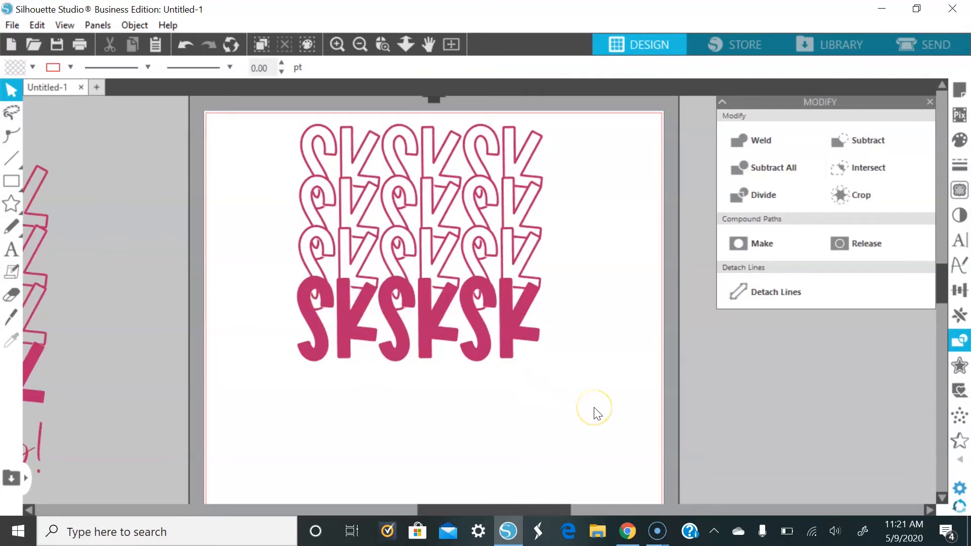
# Step: Select all four stacked SKSKSK rows and group them
pyautogui.moveTo(594, 409); pyautogui.dragTo(269, 118)
pyautogui.rightClick(305, 144)
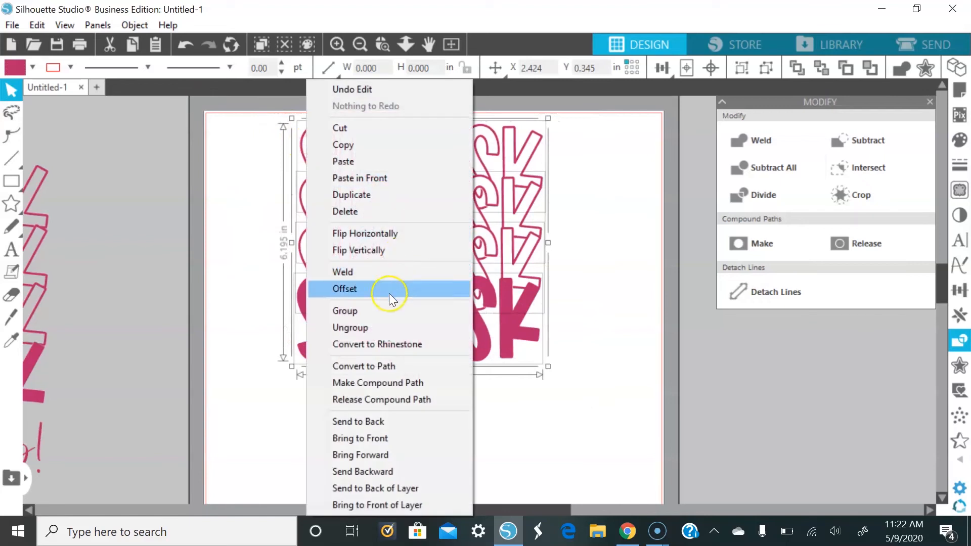
pyautogui.click(378, 312)
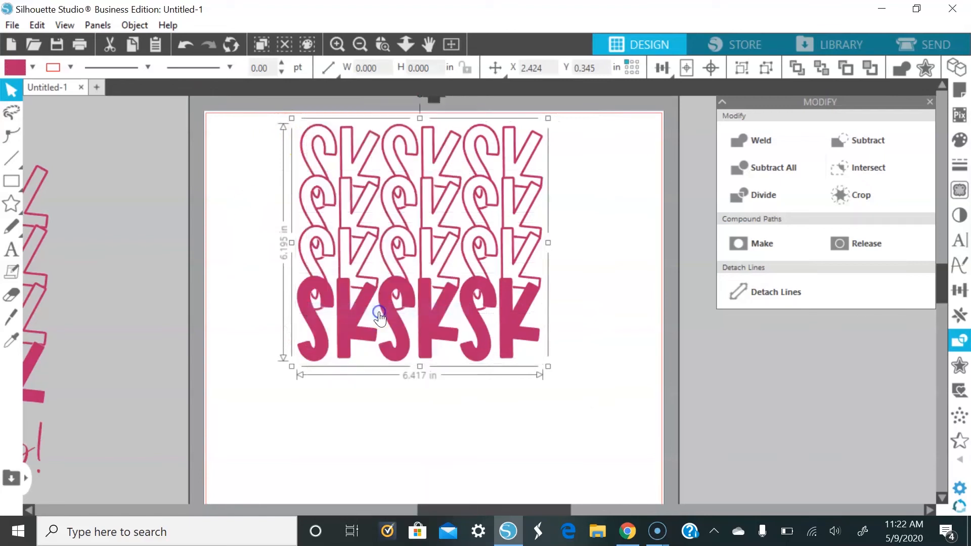
pyautogui.click(256, 196)
# Step: Add the text "and i oop!" below the filled SKSKSK row
pyautogui.moveTo(487, 498)
pyautogui.mouseDown()
pyautogui.moveTo(448, 499)
pyautogui.moveTo(477, 504)
pyautogui.mouseUp()
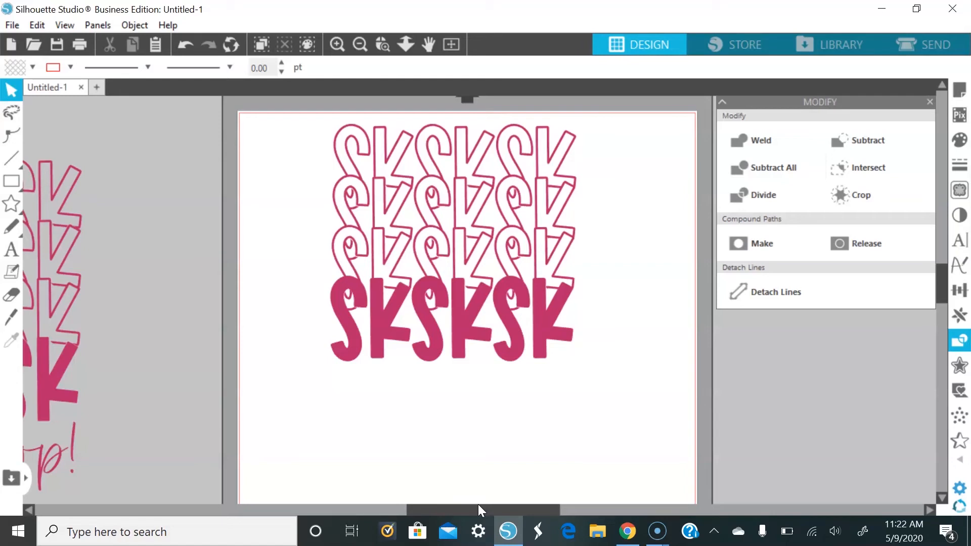
pyautogui.click(6, 250)
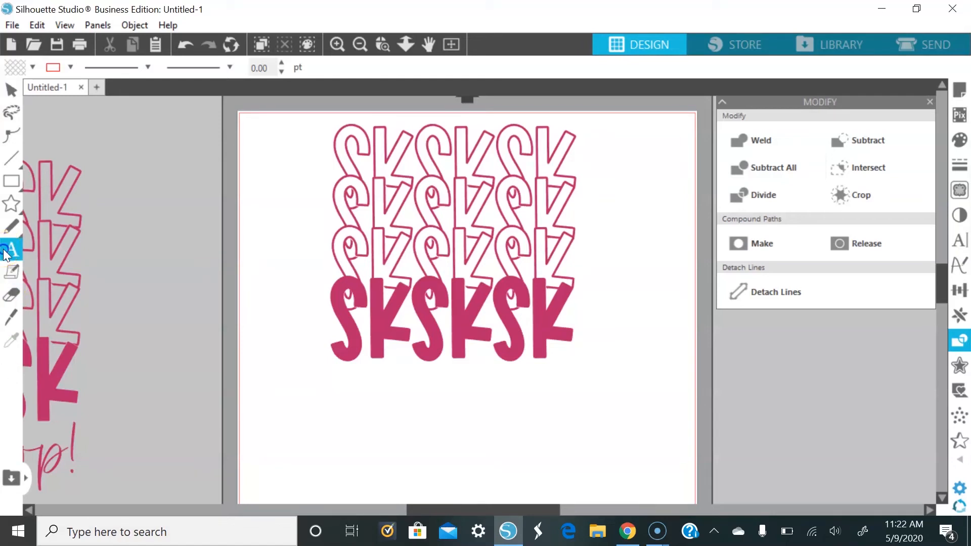
pyautogui.click(352, 403)
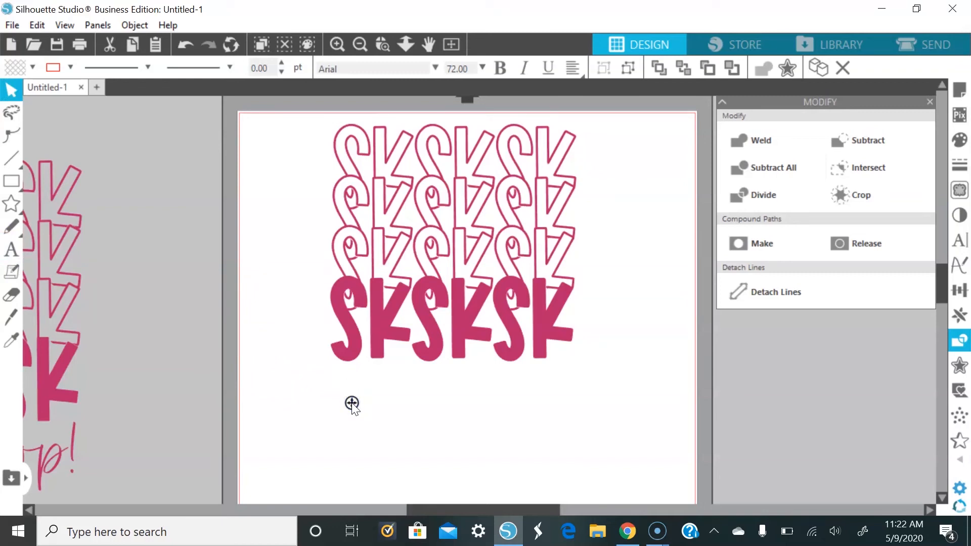
pyautogui.write('and')
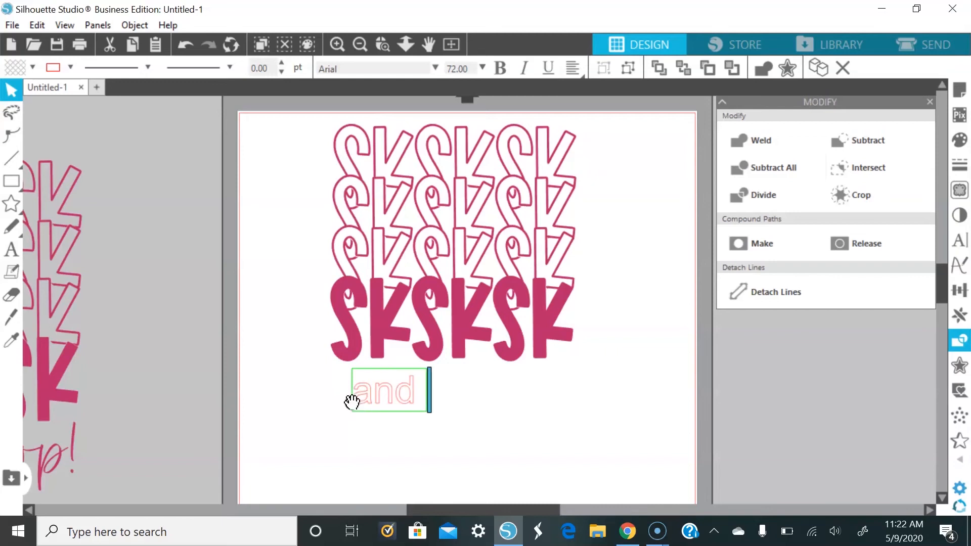
pyautogui.write(' i')
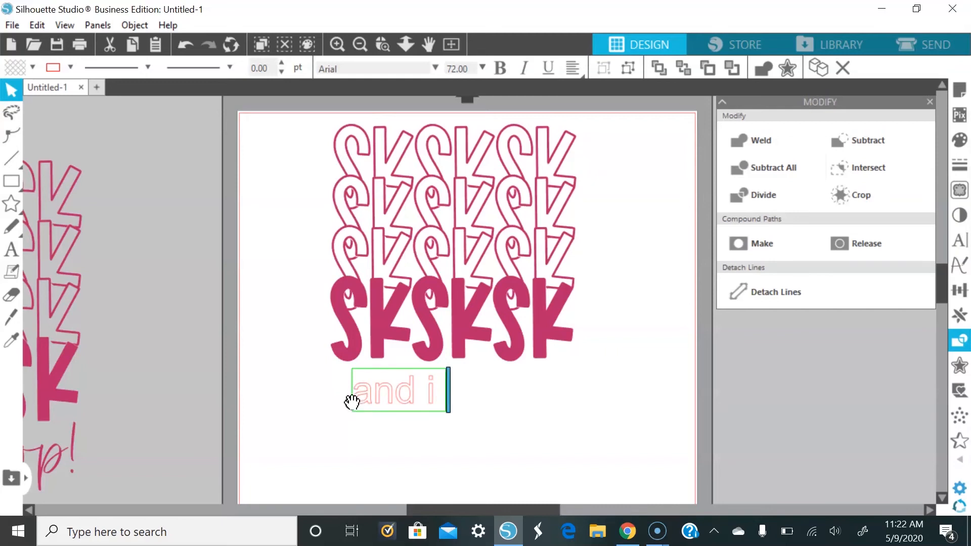
pyautogui.write(' oop!')
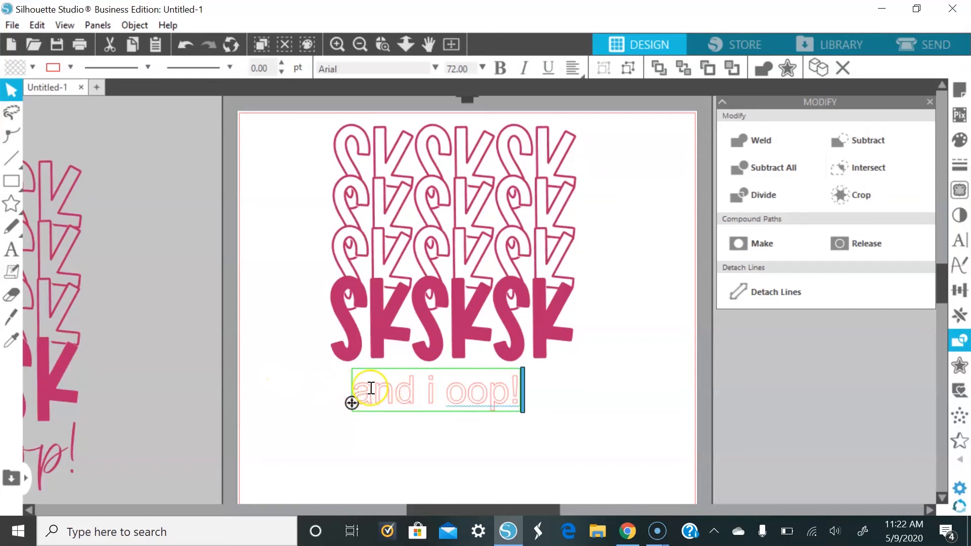
# Step: Change the font of the whole "and i oop!" text to Moonstone
pyautogui.moveTo(359, 381); pyautogui.dragTo(580, 401)
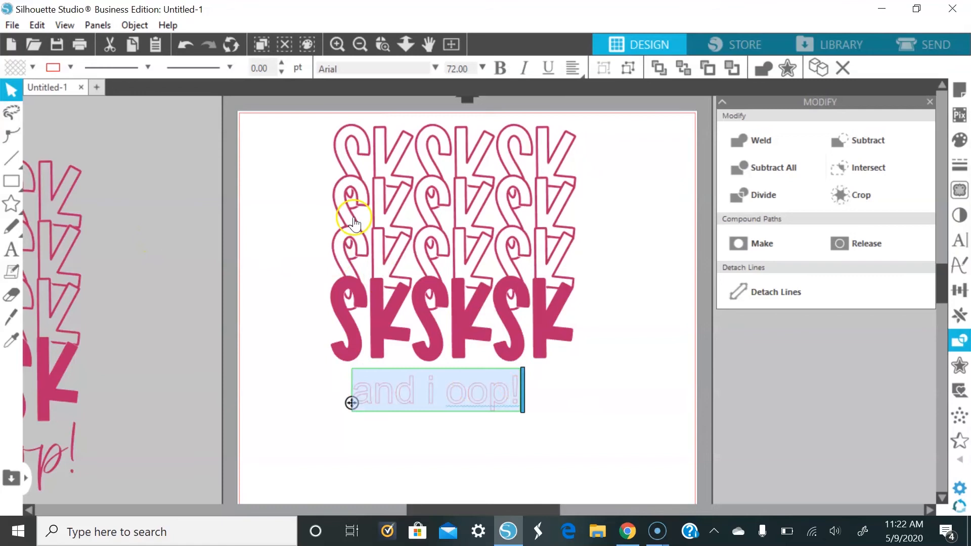
pyautogui.click(434, 69)
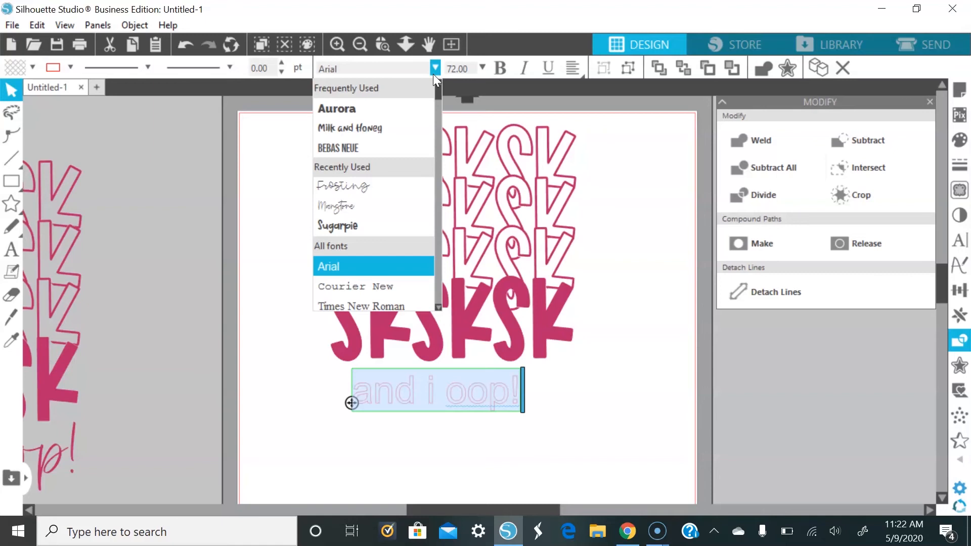
pyautogui.click(374, 205)
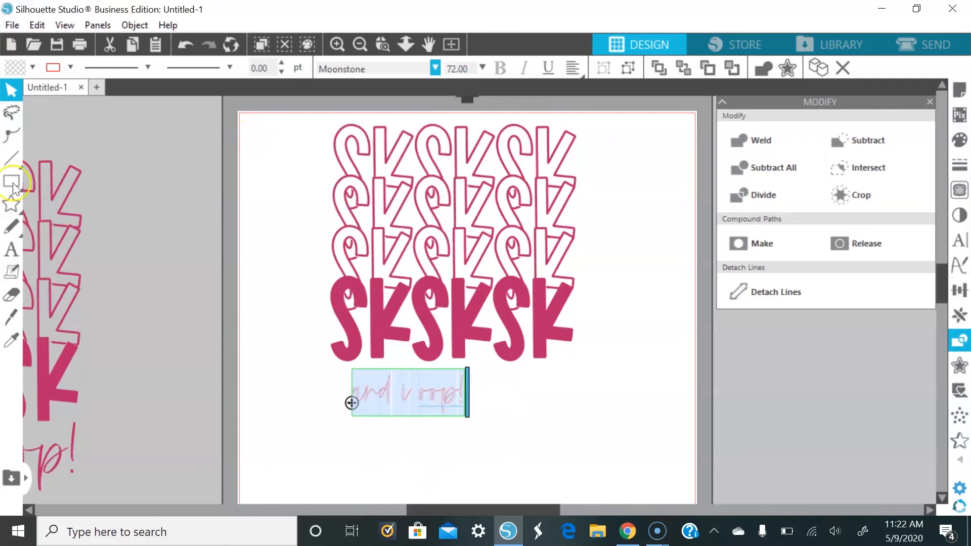
# Step: Set the fill and line colour of the "and i oop!" text to the dark pink of the SKSKSK rows
pyautogui.click(32, 67)
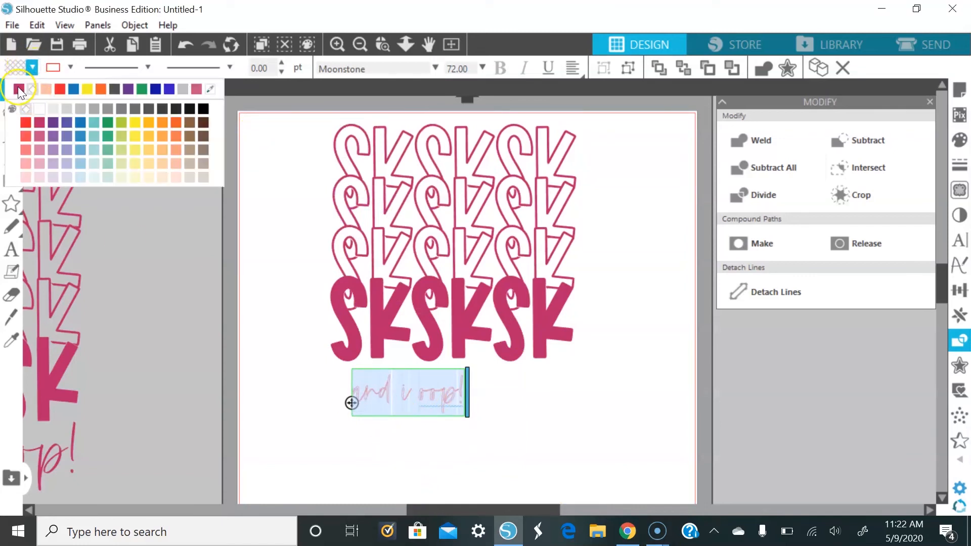
pyautogui.click(18, 89)
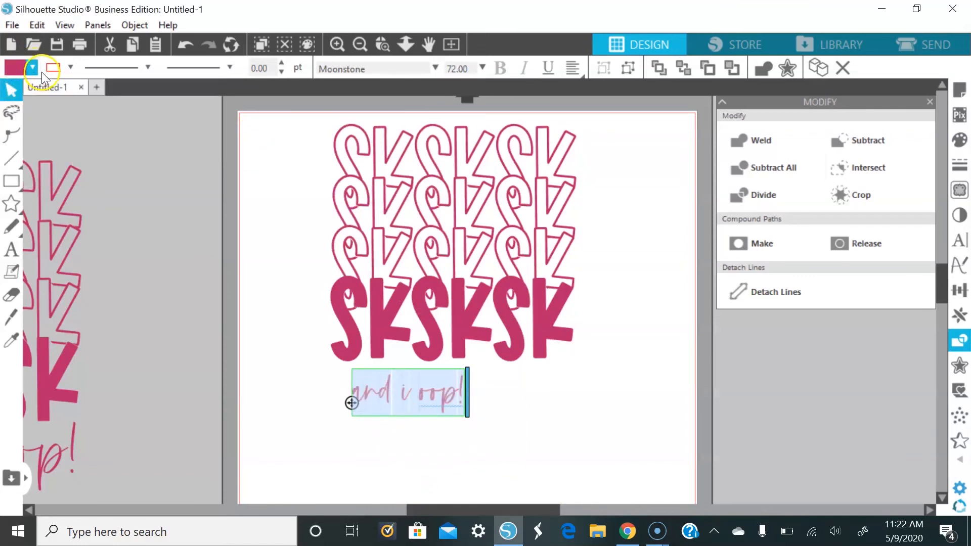
pyautogui.click(71, 68)
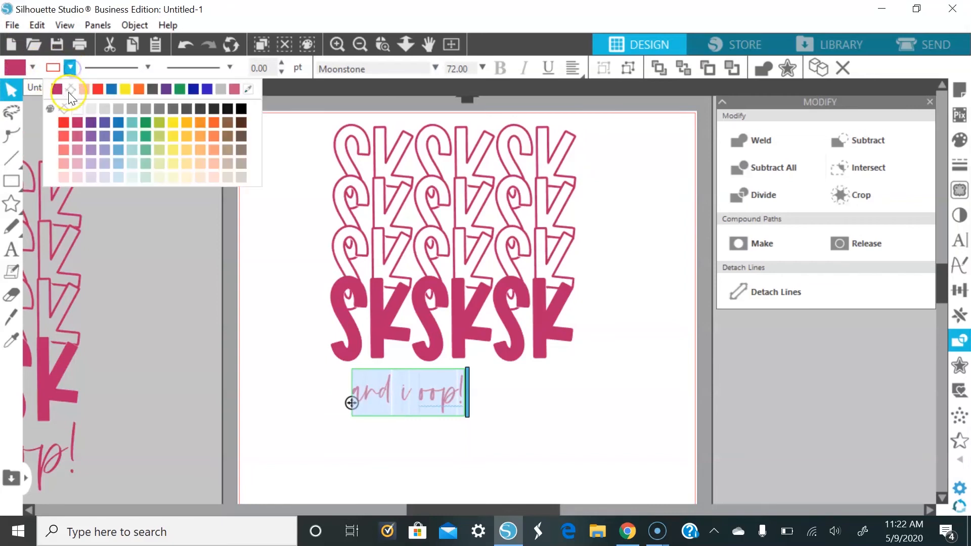
pyautogui.click(66, 92)
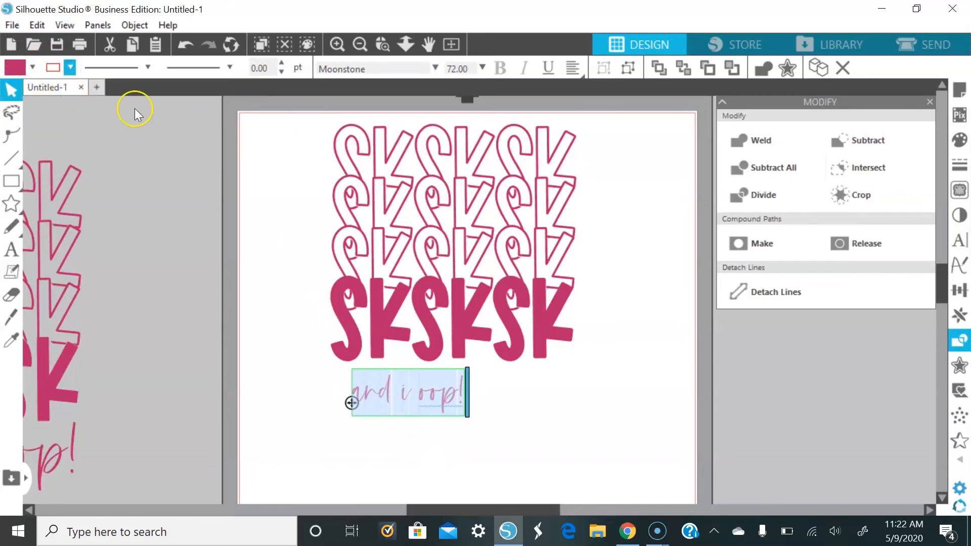
pyautogui.click(70, 68)
pyautogui.click(58, 89)
# Step: Enlarge the "and i oop!" text to about 5.1 in wide and position it just under the right part of the filled row
pyautogui.click(437, 404)
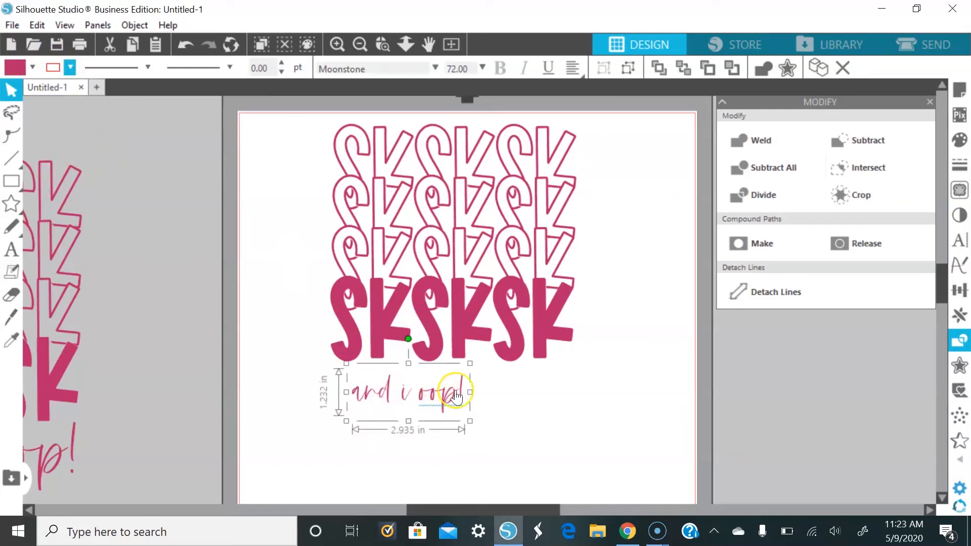
pyautogui.moveTo(469, 421); pyautogui.dragTo(552, 459)
pyautogui.moveTo(520, 426); pyautogui.dragTo(536, 396)
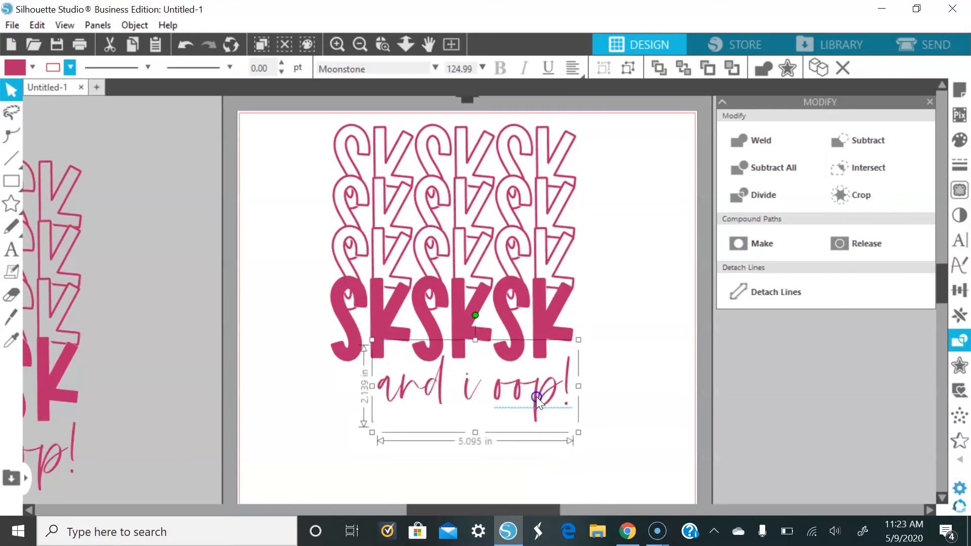
pyautogui.click(609, 405)
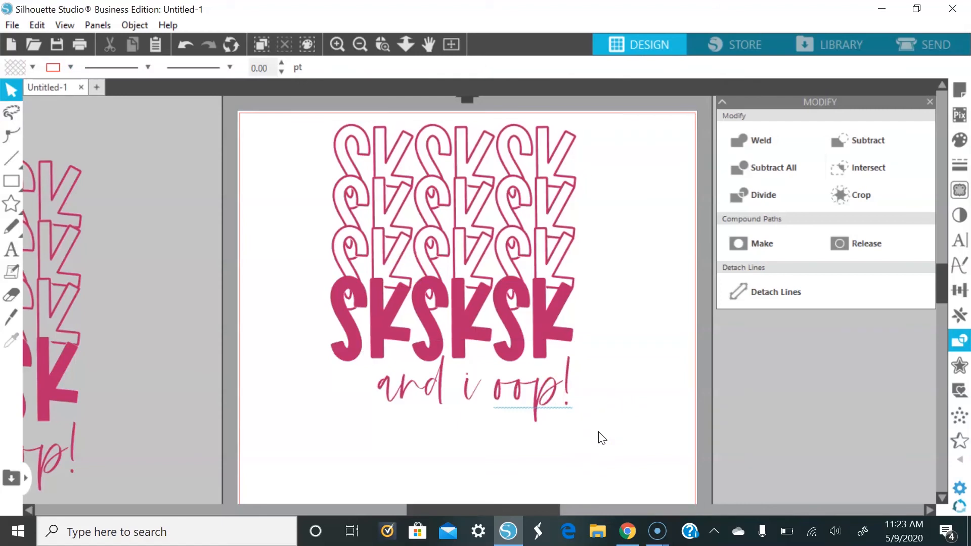
# Step: Weld the letters of the "and i oop!" text and group the resulting pieces
pyautogui.click(541, 405)
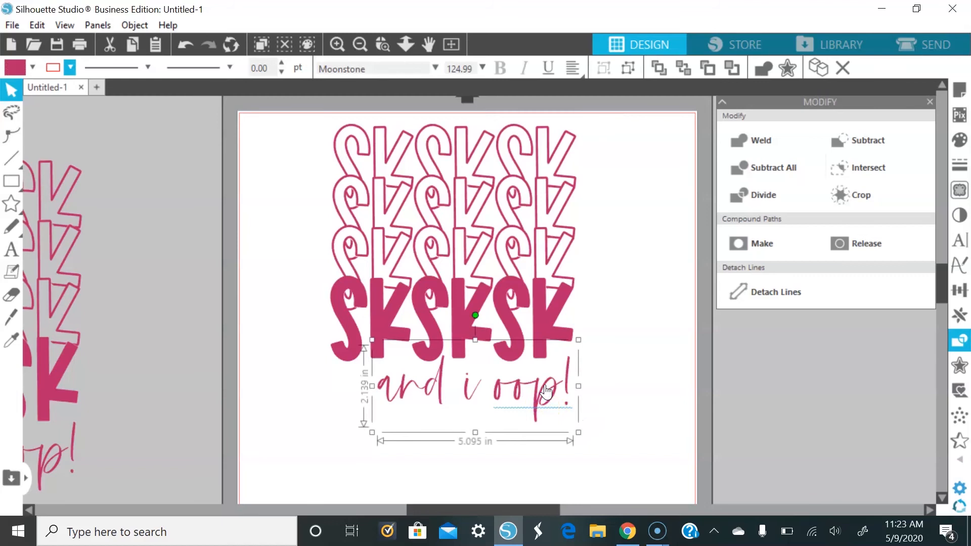
pyautogui.rightClick(545, 391)
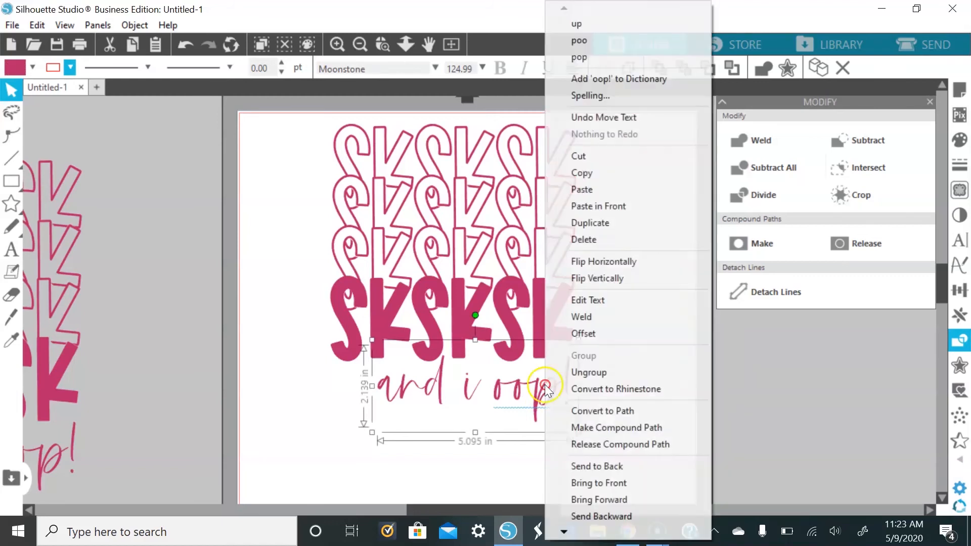
pyautogui.click(593, 315)
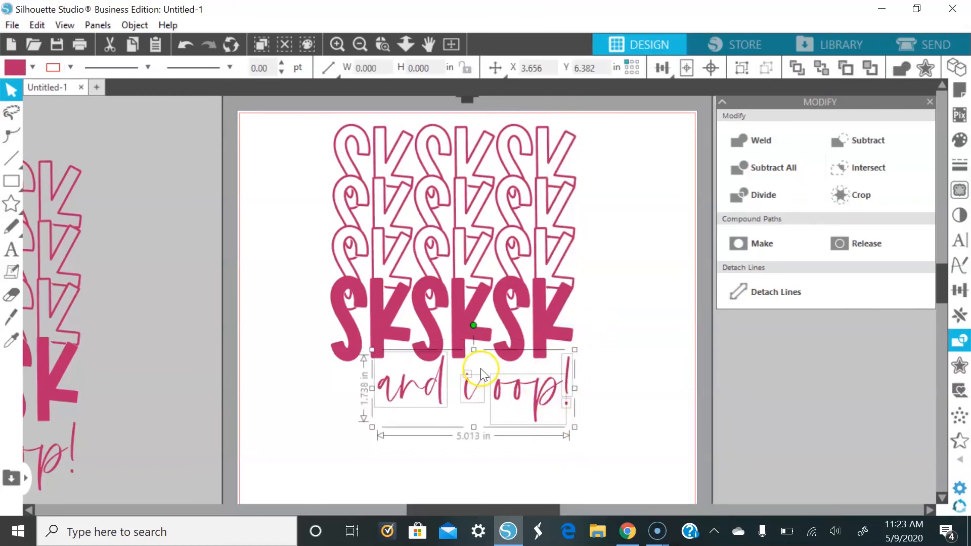
pyautogui.rightClick(480, 368)
pyautogui.click(500, 329)
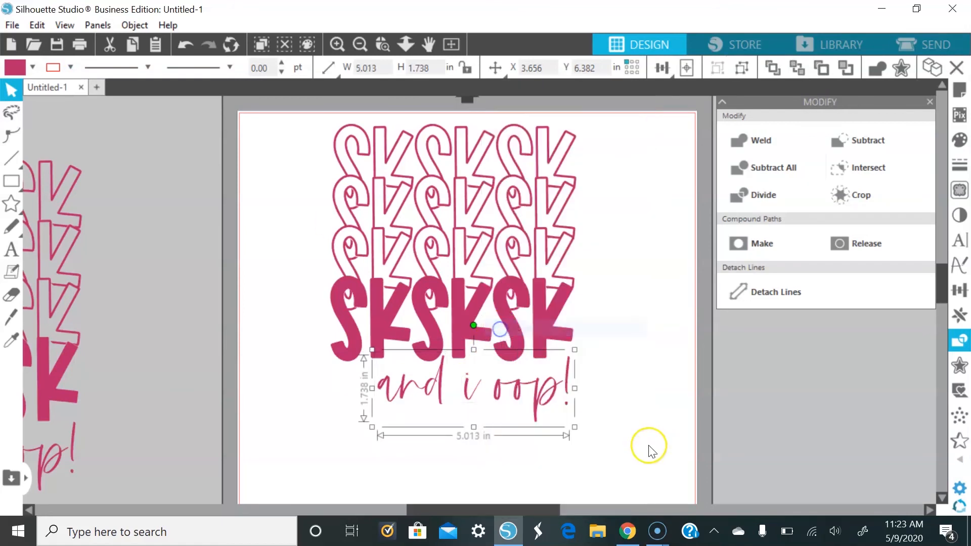
# Step: Group the SKSKSK stack on the page with the "and i oop!" line and move the whole design slightly lower on the page
pyautogui.moveTo(618, 462); pyautogui.dragTo(300, 153)
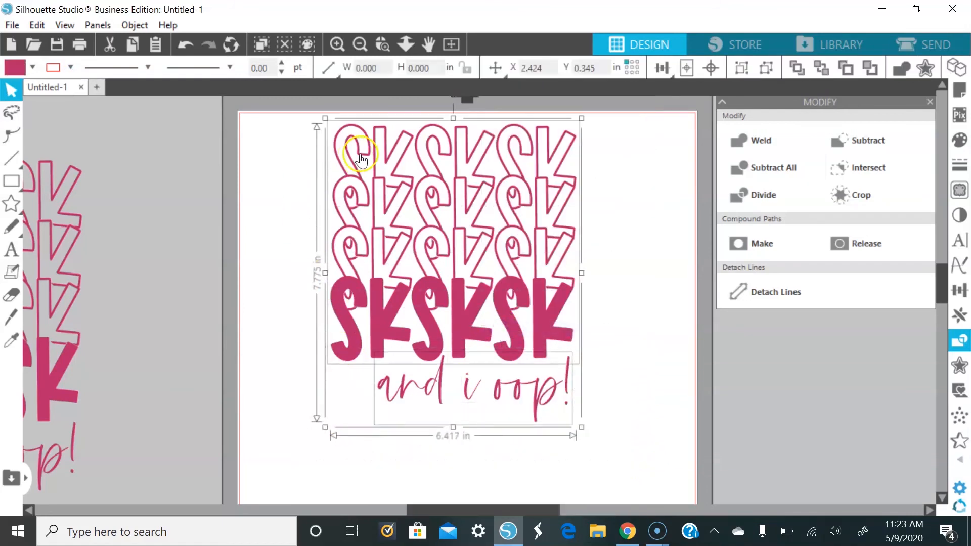
pyautogui.rightClick(361, 160)
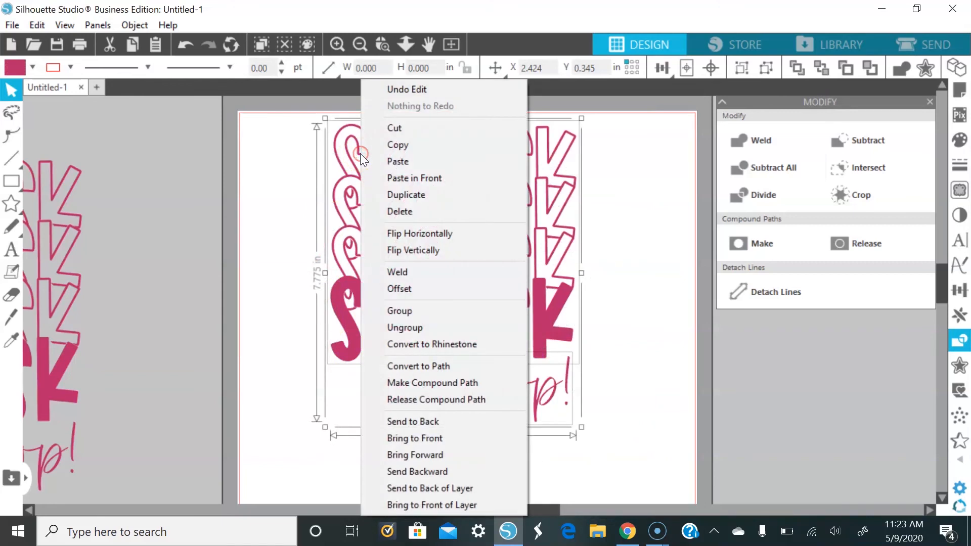
pyautogui.click(417, 309)
pyautogui.scroll(-2, 392, 248)
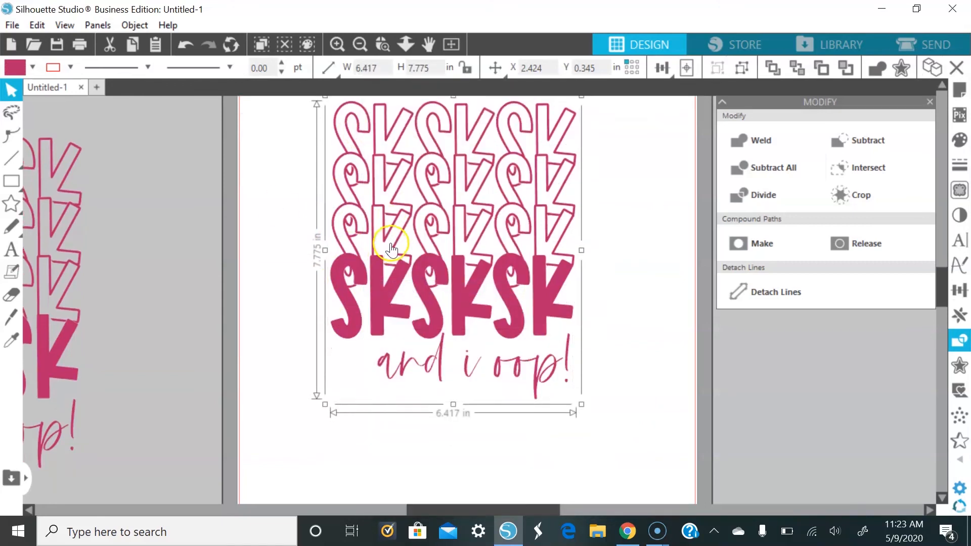
pyautogui.scroll(1, 392, 248)
pyautogui.click(357, 49)
pyautogui.moveTo(453, 207); pyautogui.dragTo(458, 240)
pyautogui.click(575, 264)
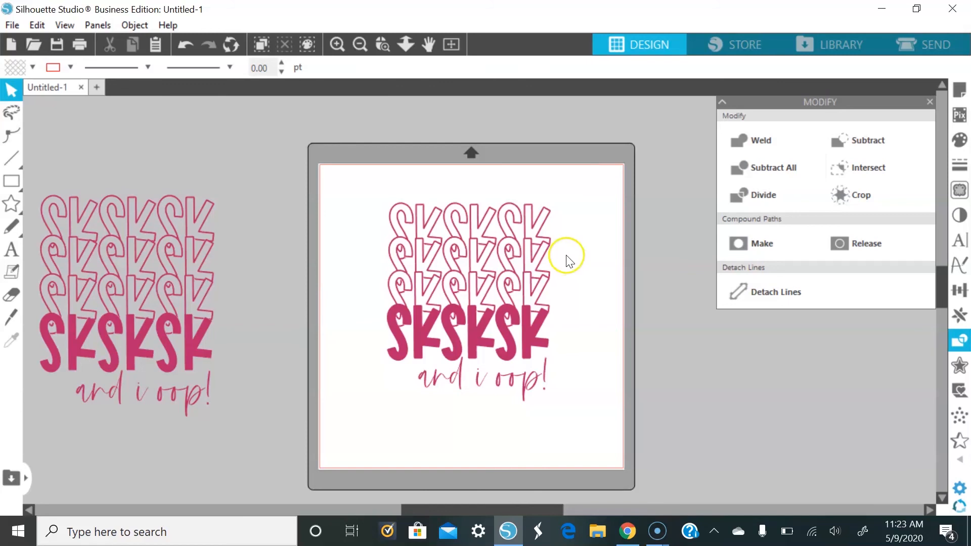
# Step: Start saving the design to the hard drive with SVG as the file type, and cancel without saving
pyautogui.click(11, 24)
pyautogui.moveTo(63, 163)
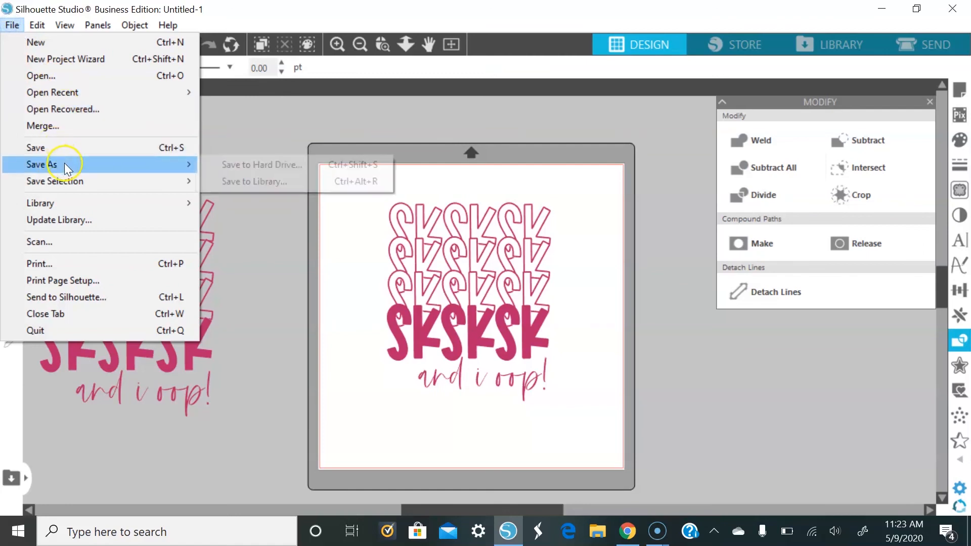
pyautogui.click(226, 171)
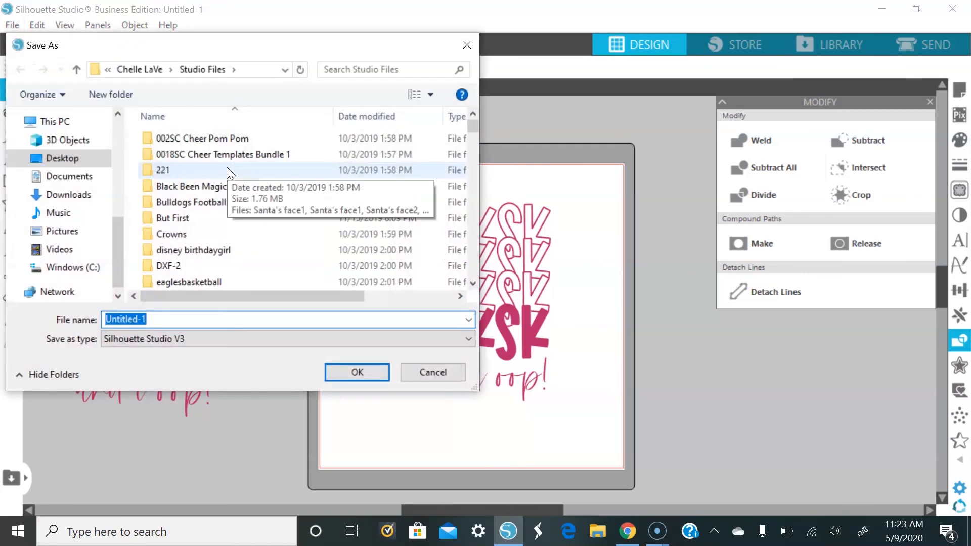
pyautogui.click(213, 331)
pyautogui.click(212, 341)
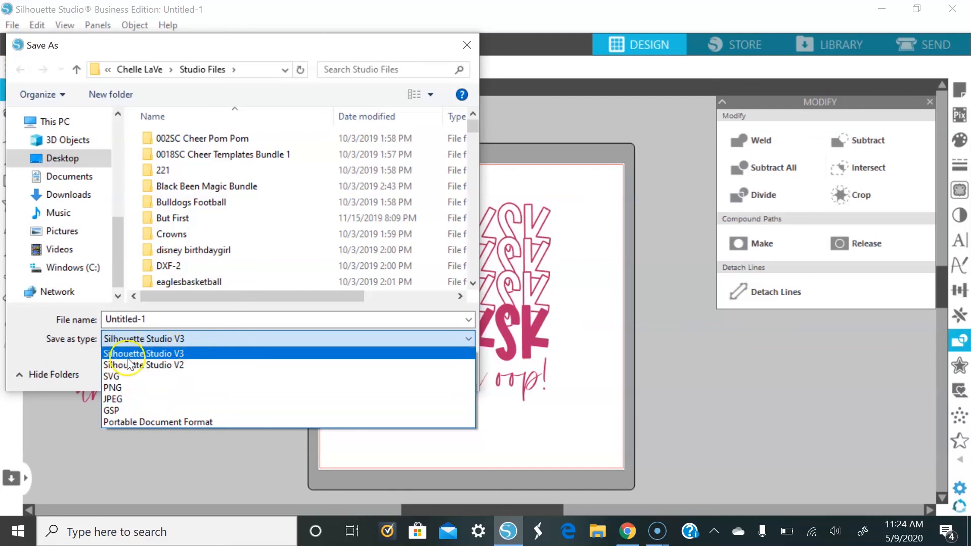
pyautogui.click(134, 375)
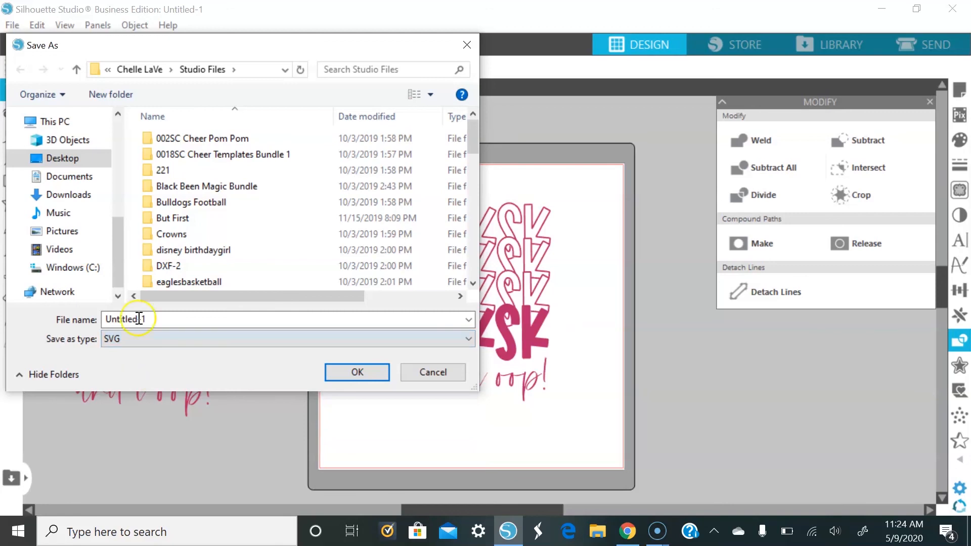
pyautogui.click(411, 375)
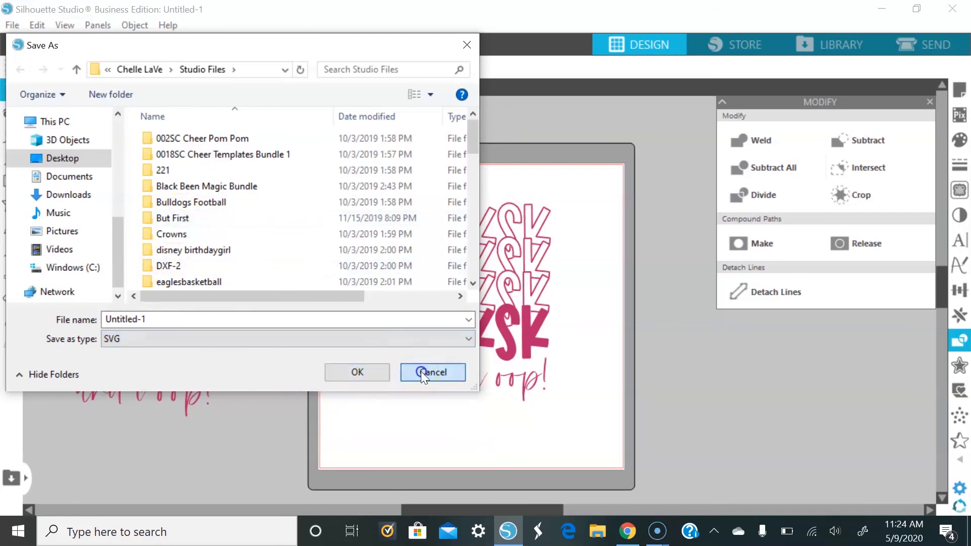